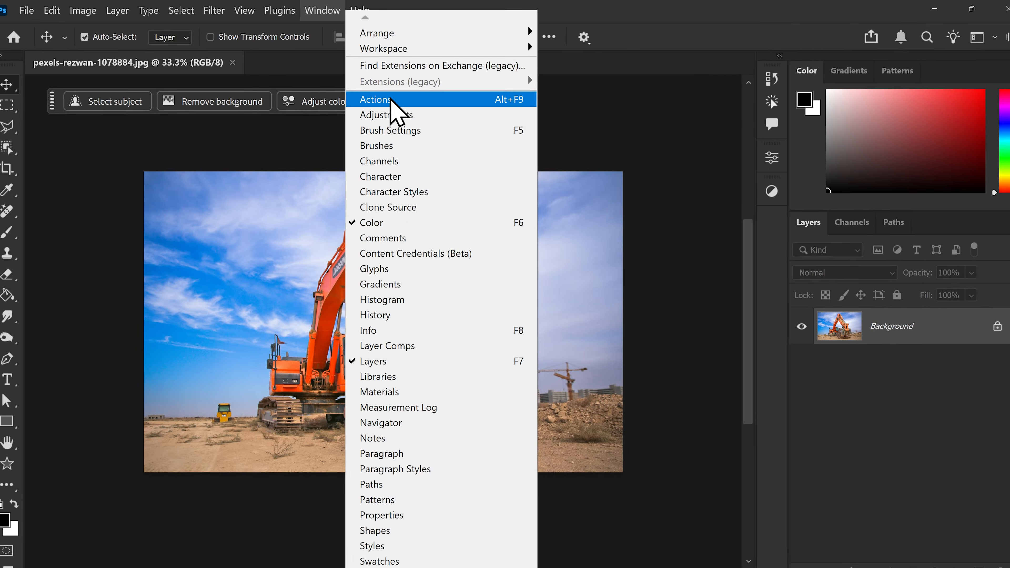
Show the Actions panel and preview the Auto color balance and Auto adjust tone actions on the excavator photo.
left_click(391, 100)
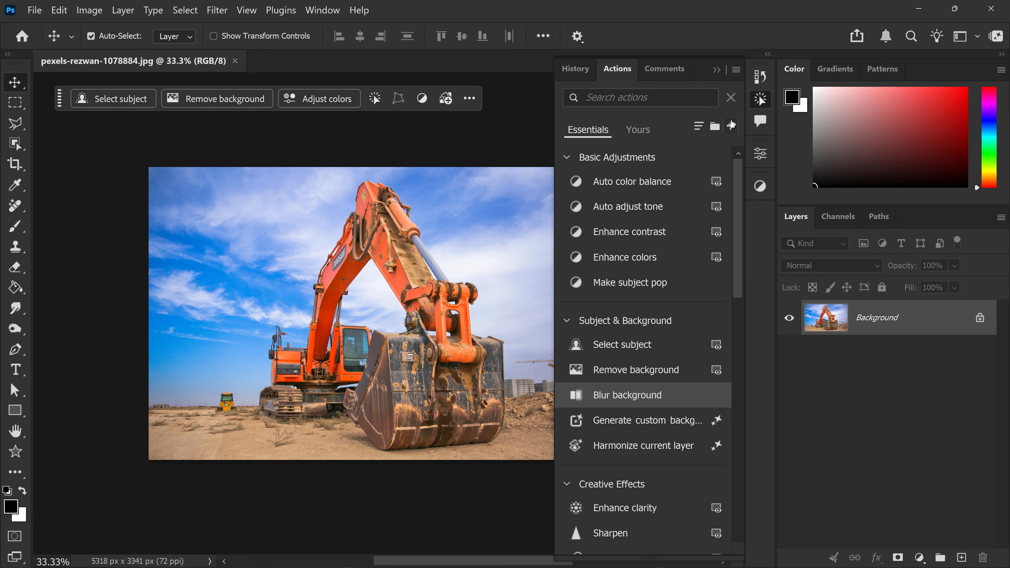
left_click(627, 185)
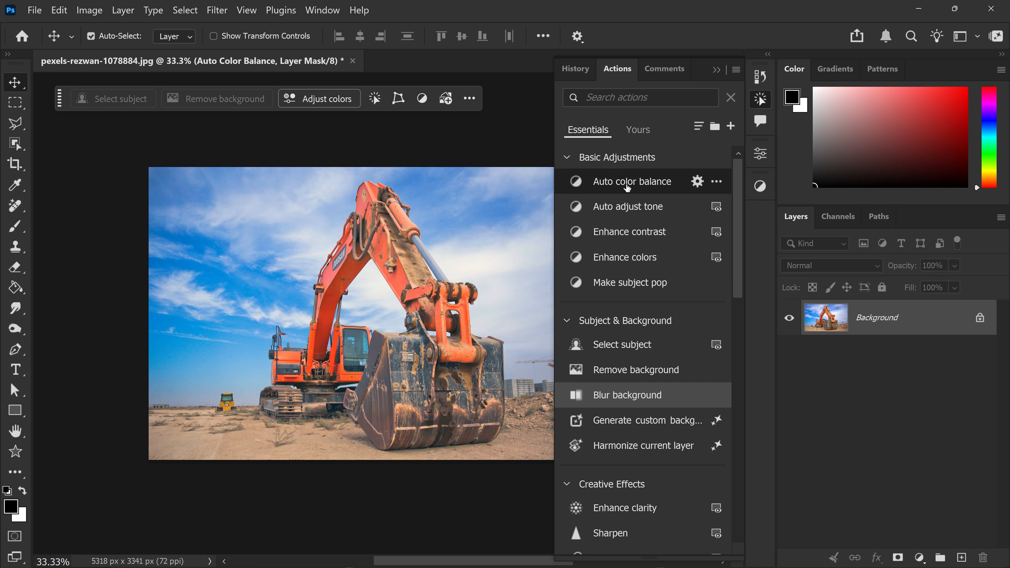
left_click(630, 206)
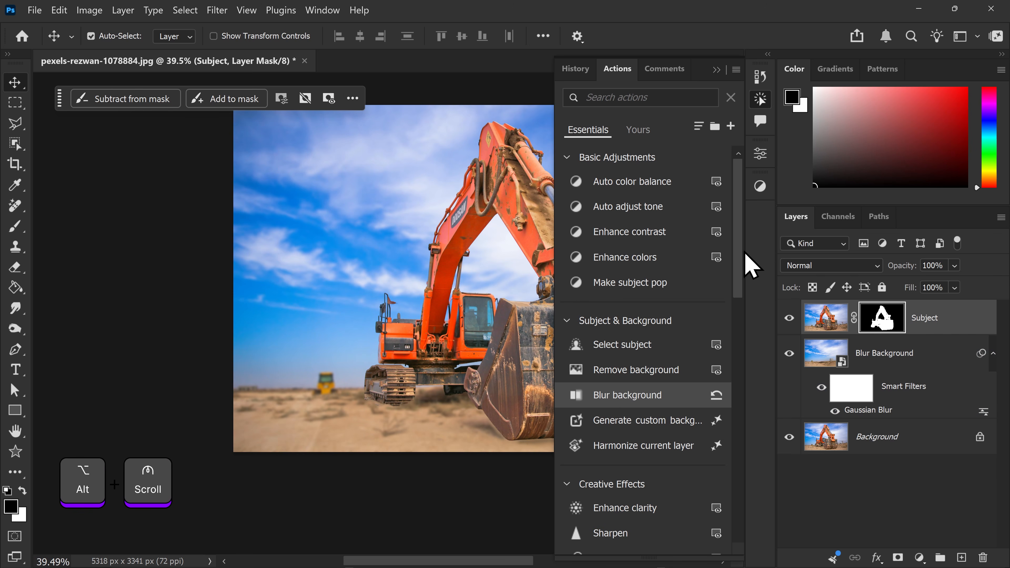
Browse the remaining Essentials actions, previewing Enhance clarity and the 4x4 grid, Thirds (with gutters) and Thirds guides.
scroll(739, 258, "down", 5)
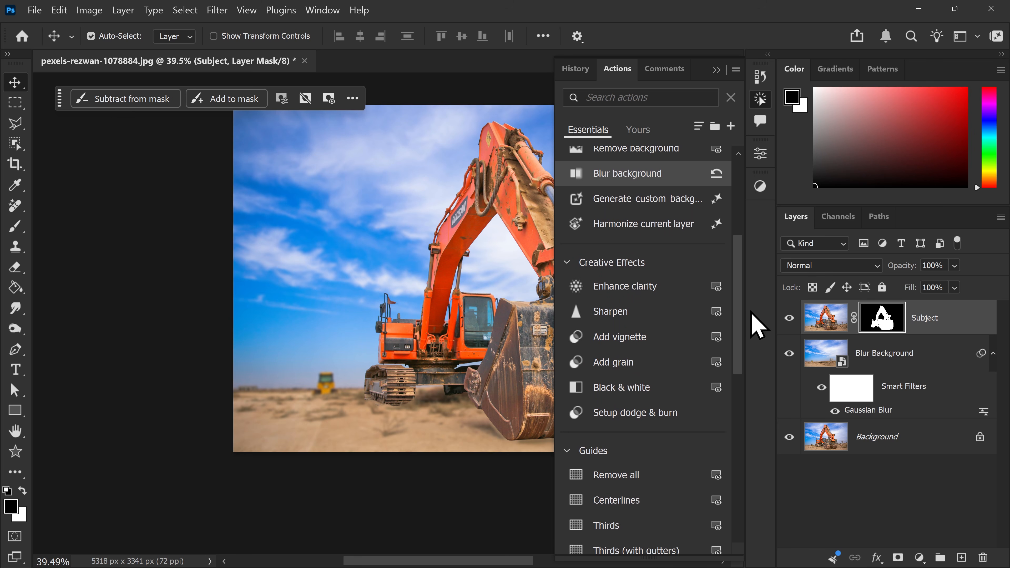
mouse_move(652, 290)
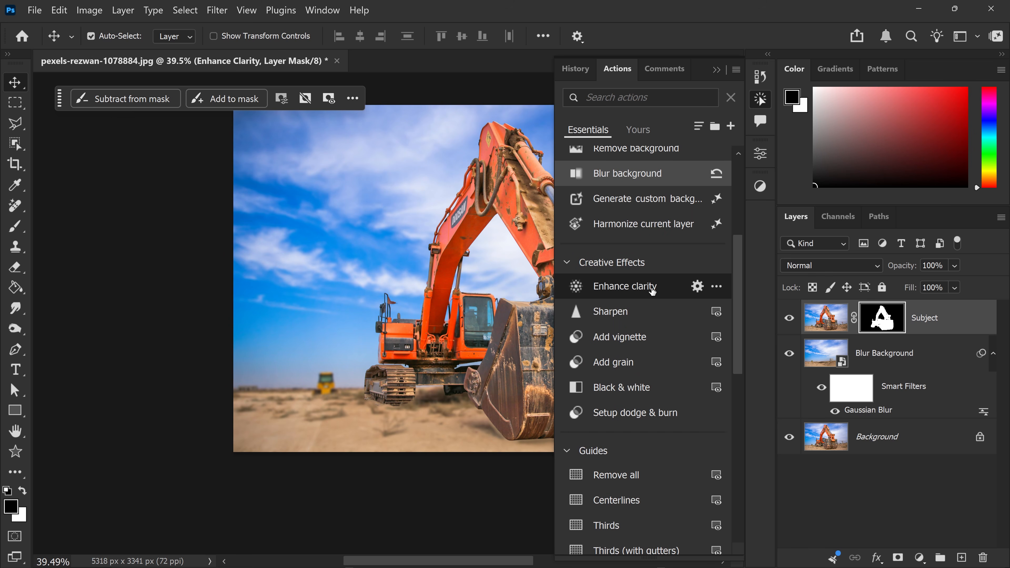
scroll(740, 394, "down", 5)
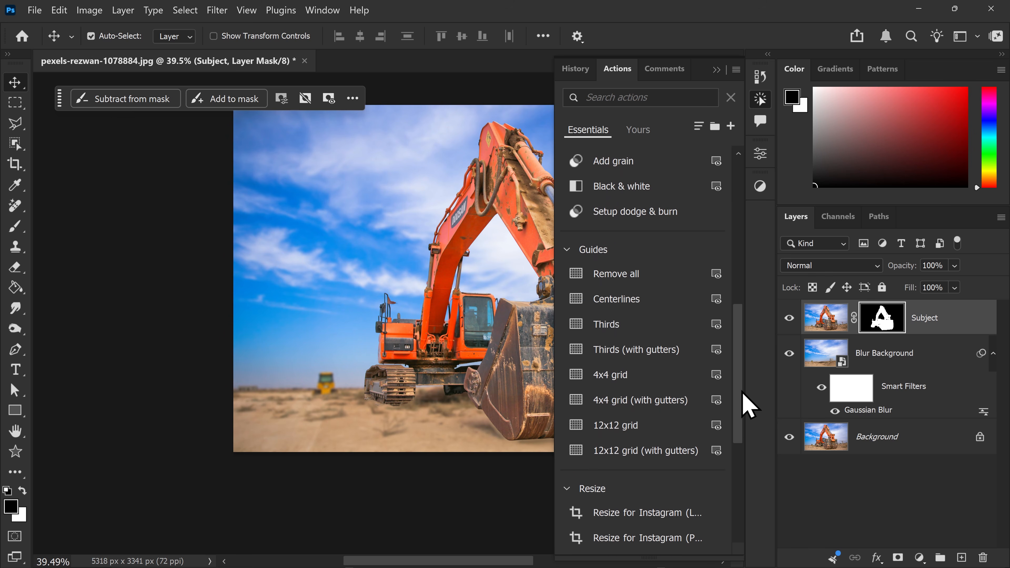
mouse_move(638, 377)
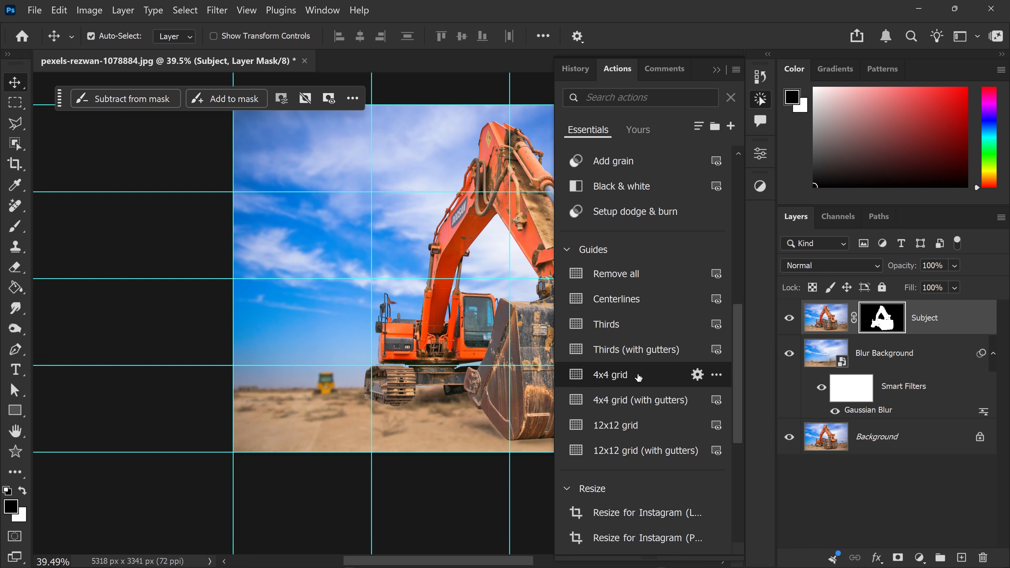
mouse_move(634, 354)
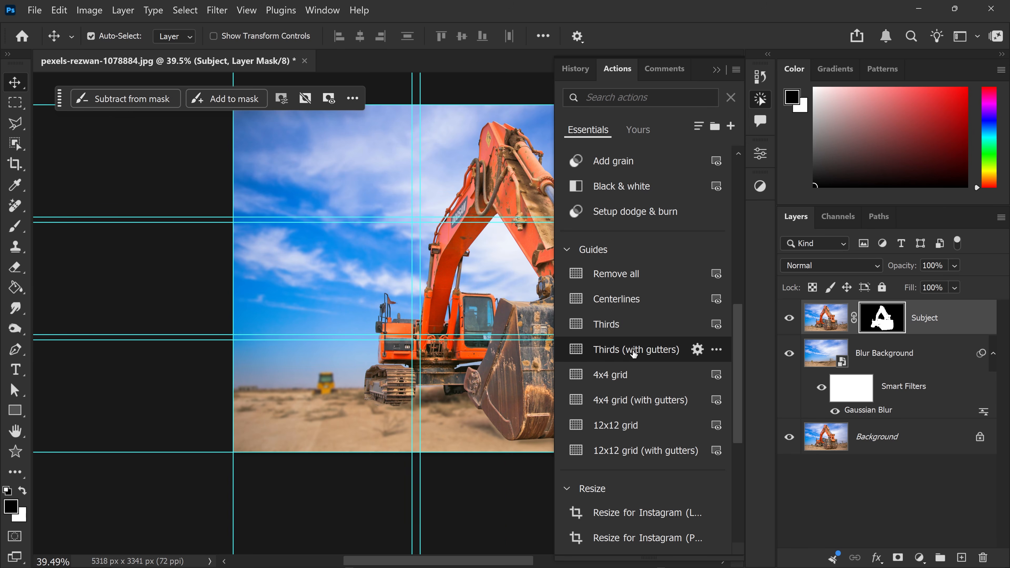
left_click(627, 332)
left_click_drag(744, 244, 739, 483)
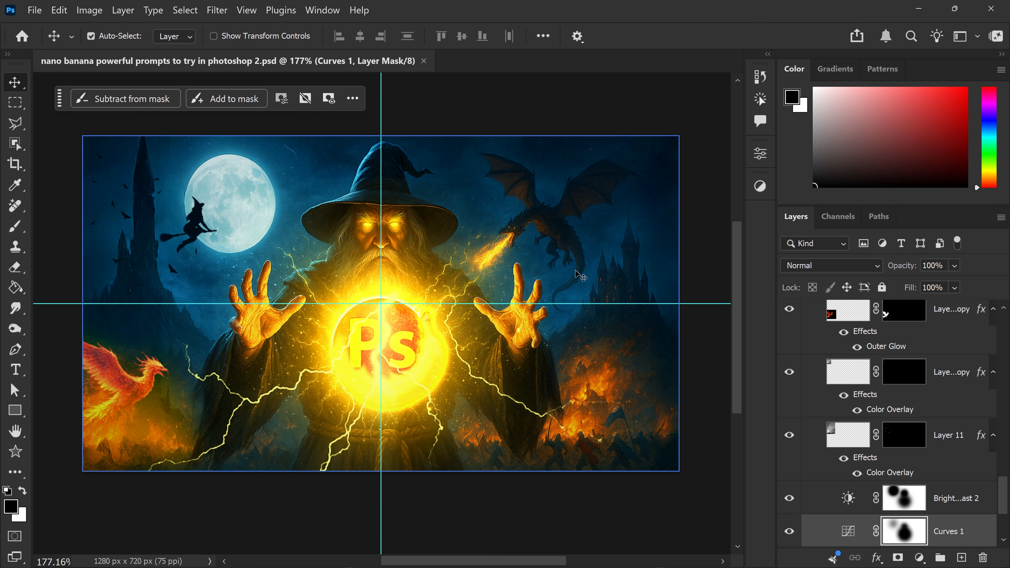
Run Layer Cleanup on the entire wizard document, deleting empty layers and renaming layers.
scroll(915, 418, "down", 3)
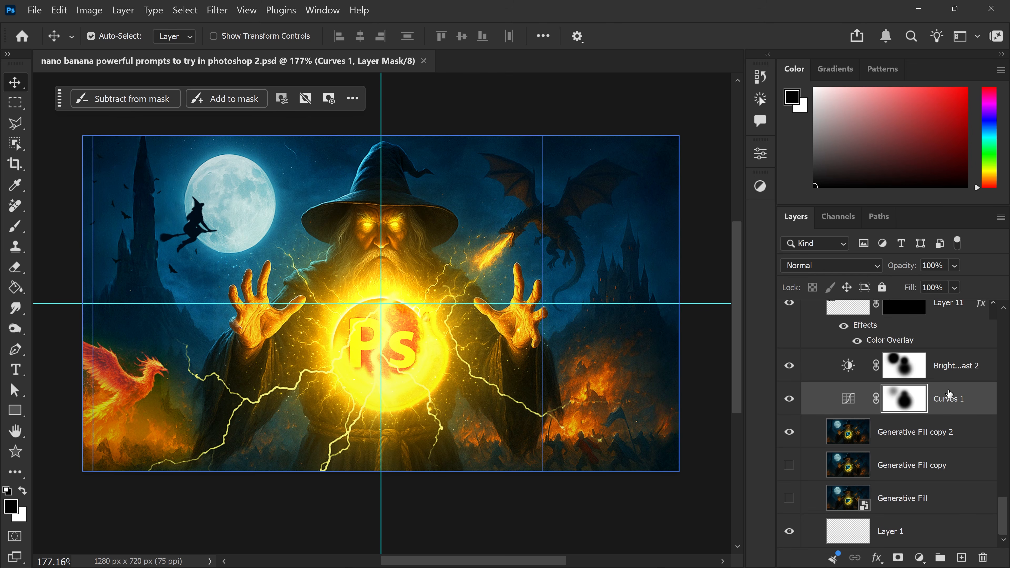
left_click(946, 444)
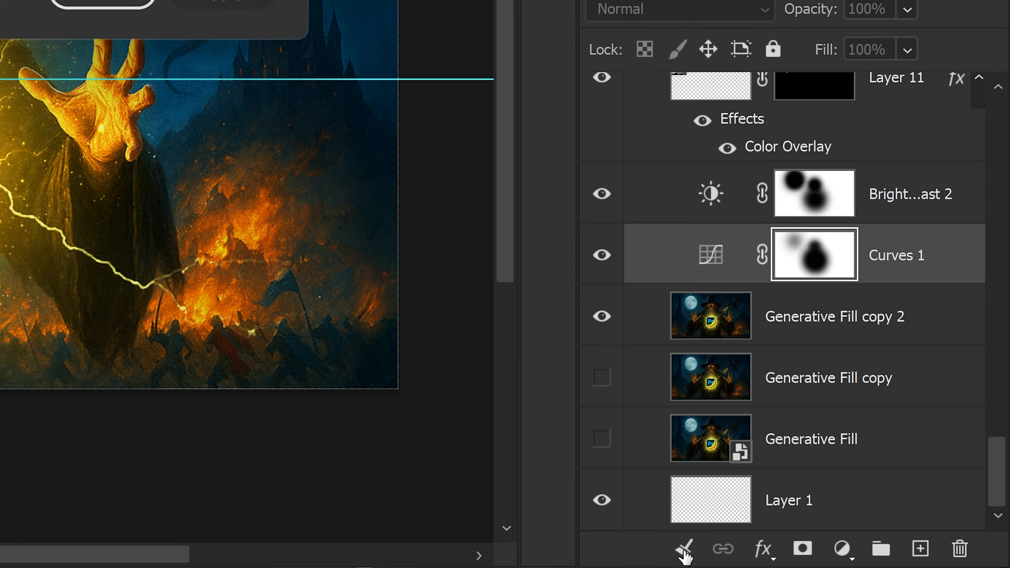
left_click(659, 553)
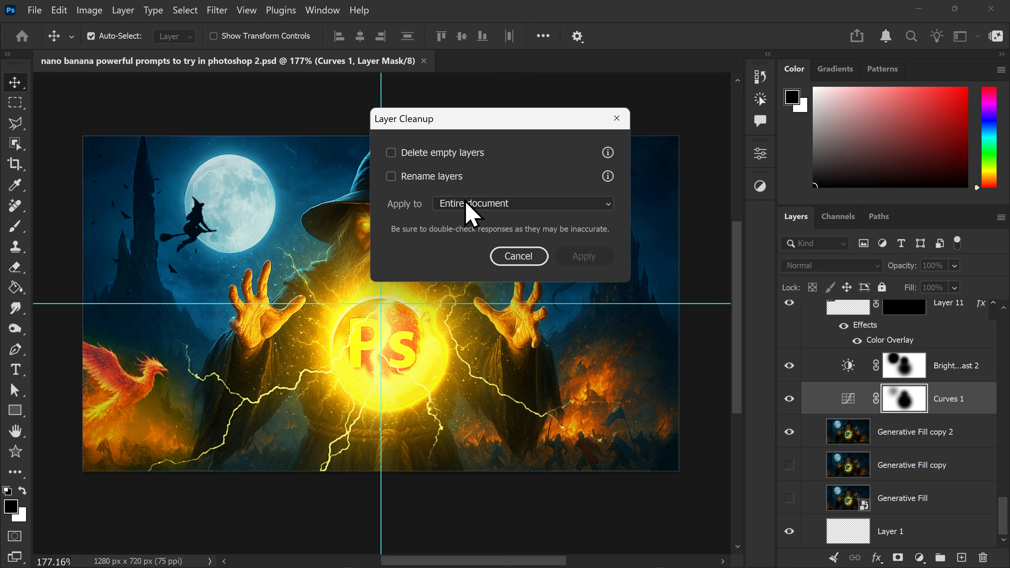
left_click(413, 154)
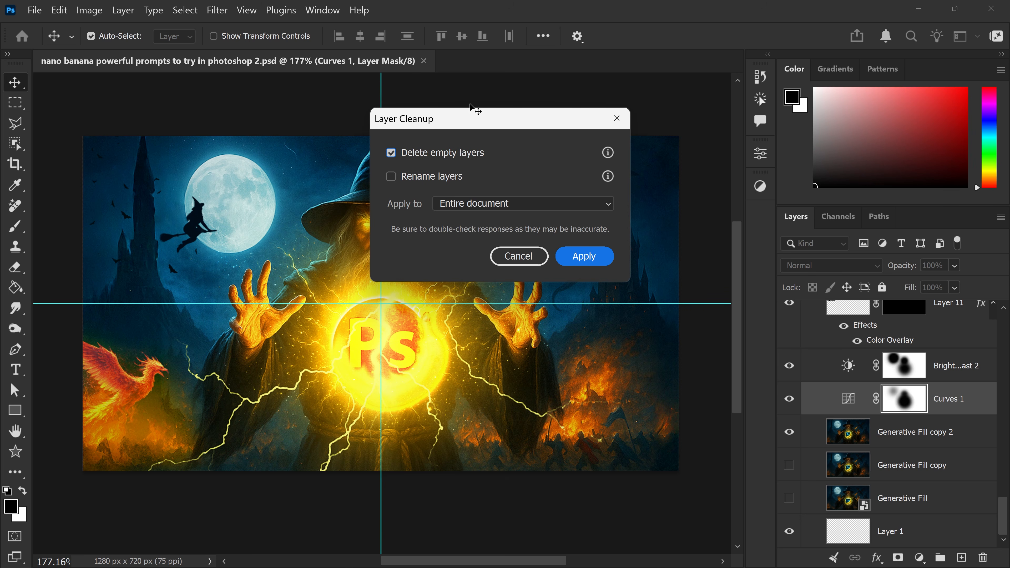
left_click(414, 177)
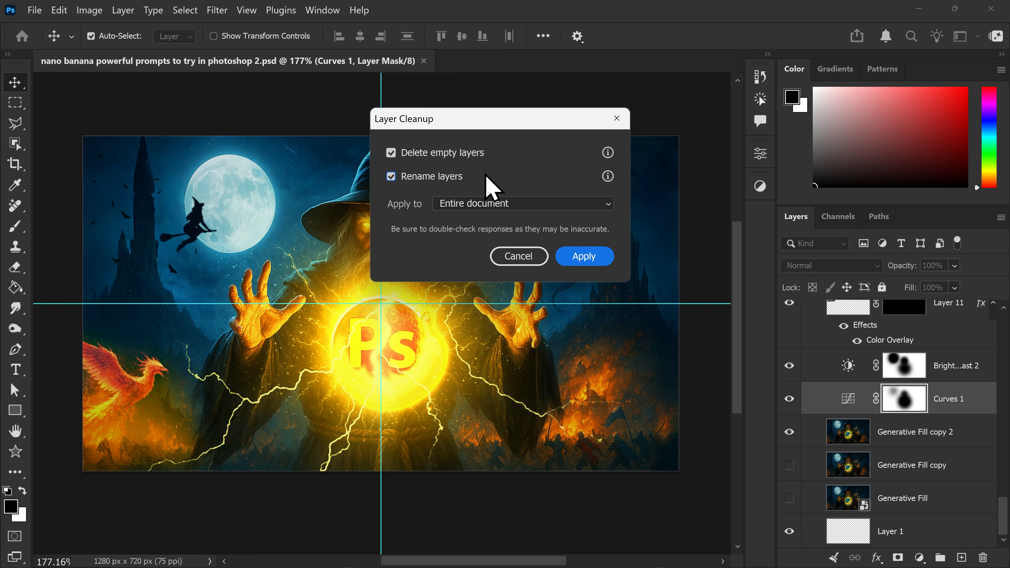
left_click(473, 204)
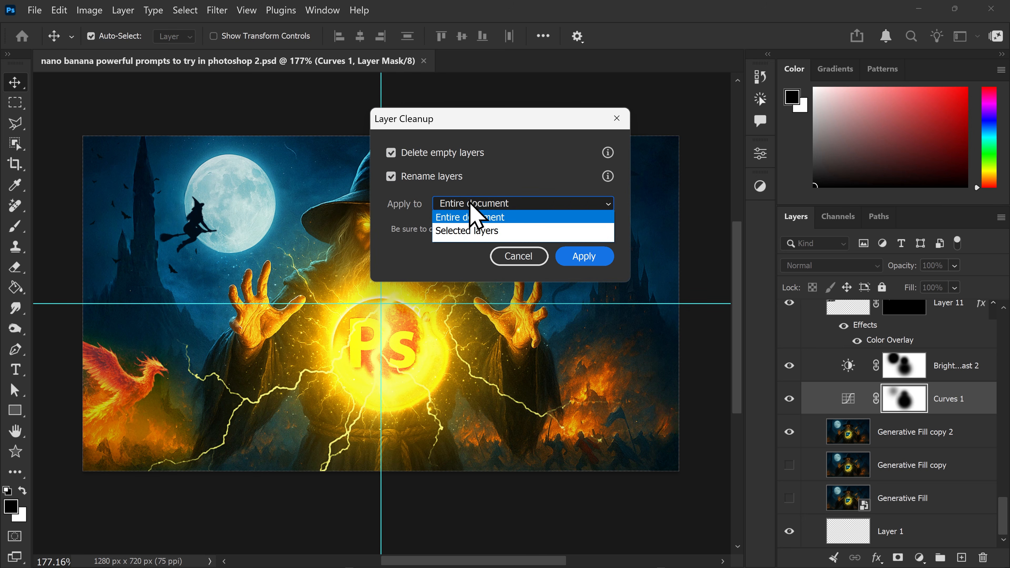
left_click(478, 218)
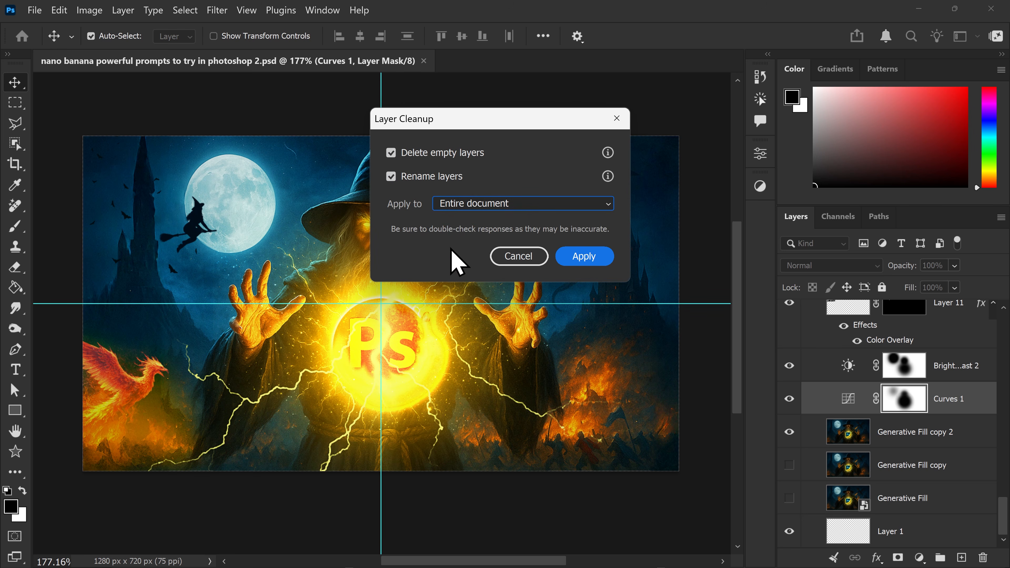
left_click(592, 263)
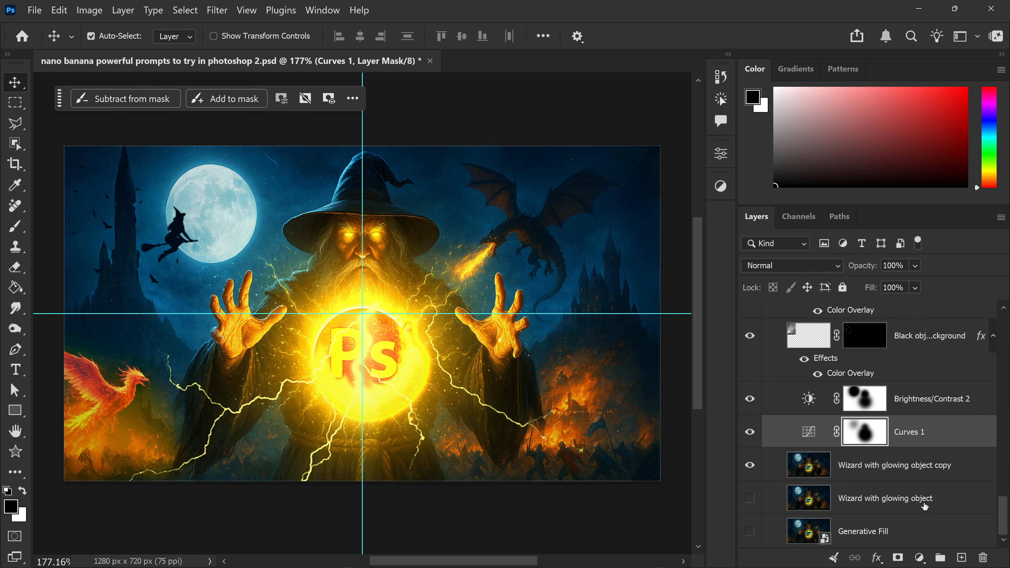
Review the new layer names from the bottom of the wizard document's layer stack upward.
scroll(926, 487, "up", 4)
scroll(926, 488, "up", 4)
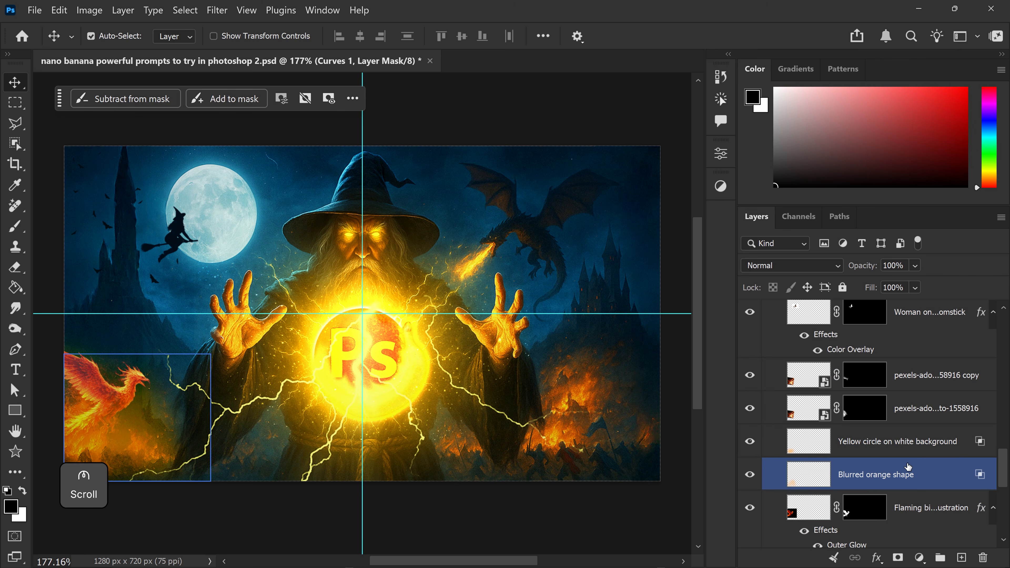
scroll(900, 451, "up", 5)
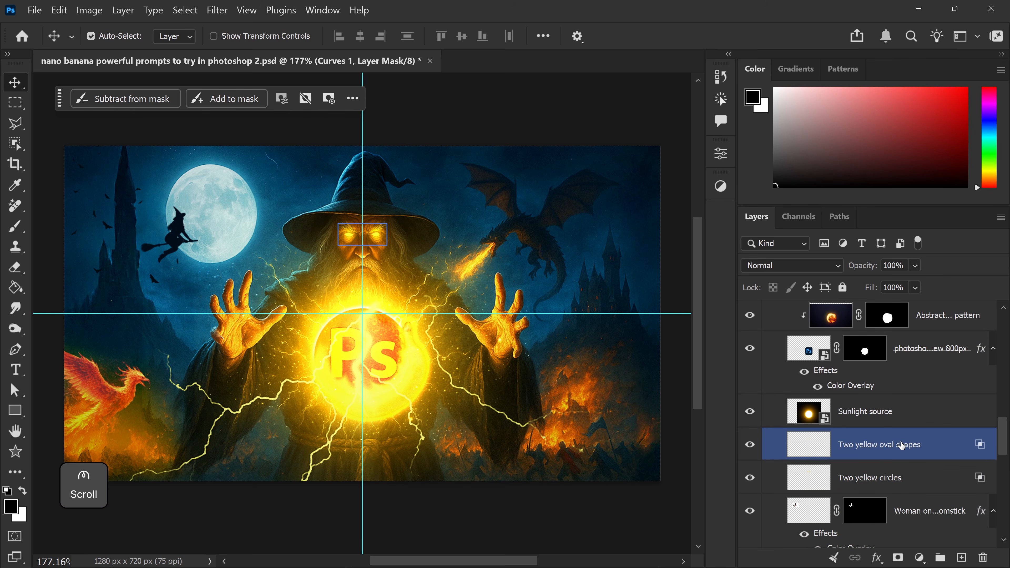
scroll(902, 446, "up", 5)
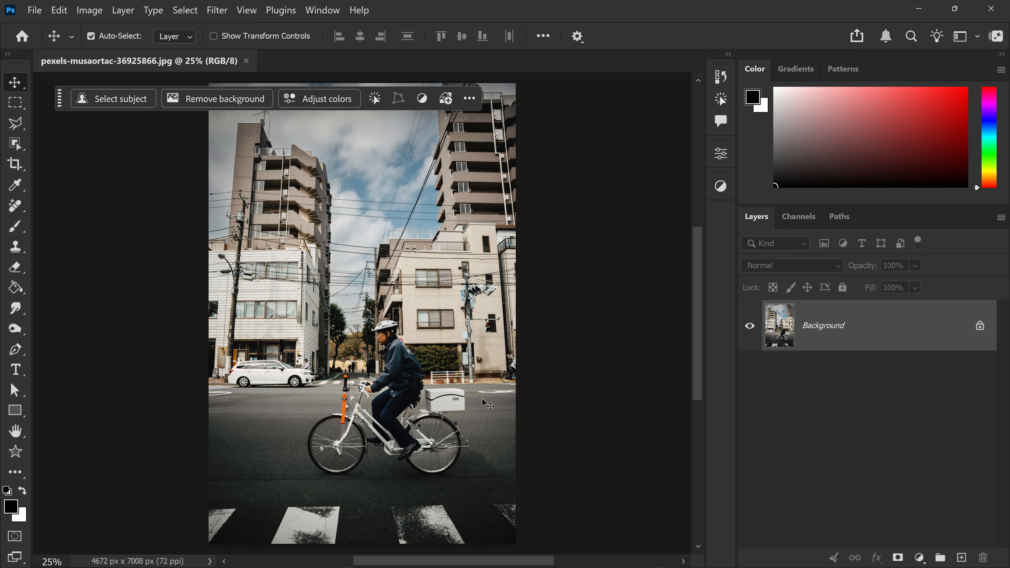
Activate the Remove Tool for the street photo with the cyclist.
left_click(16, 206)
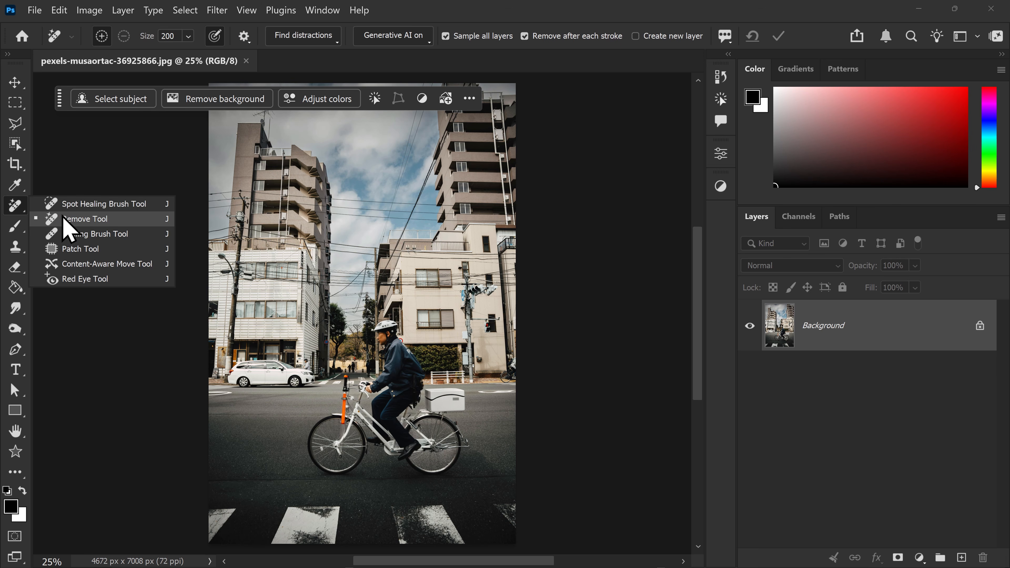
left_click(80, 219)
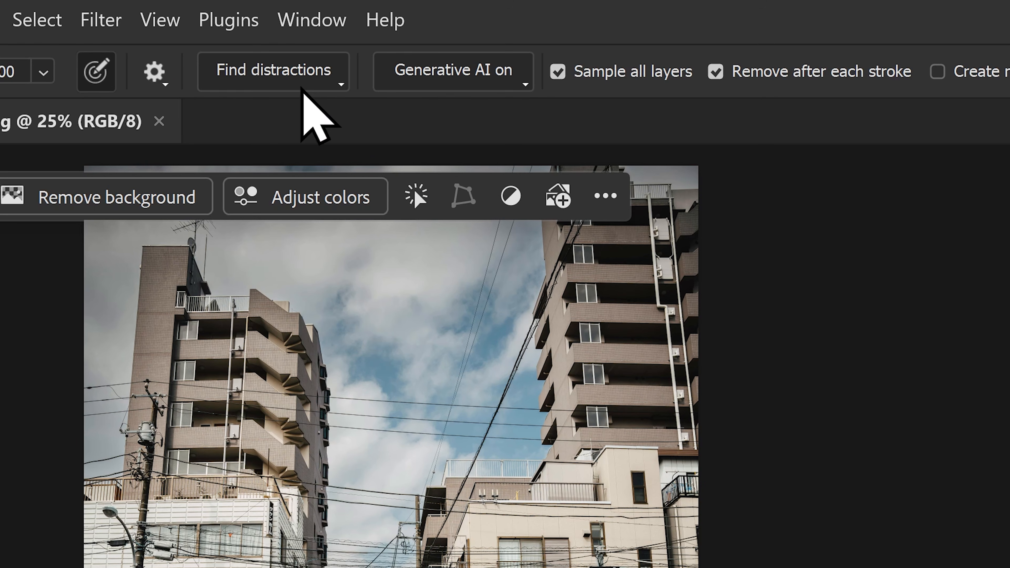
Try the automatic removal of wires and cables from the street photo and undo it.
left_click(296, 78)
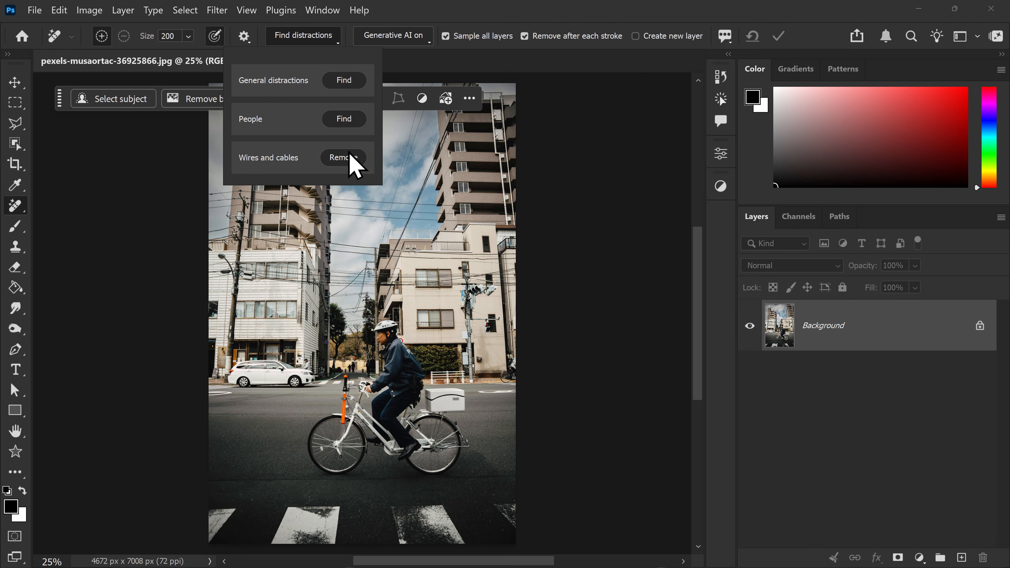
left_click(344, 157)
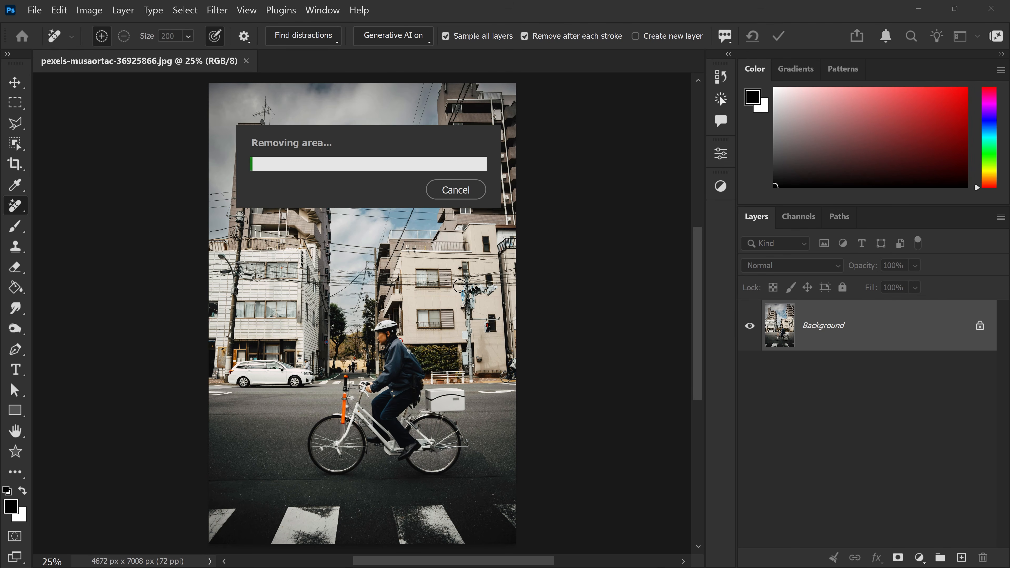
key("ctrl+z")
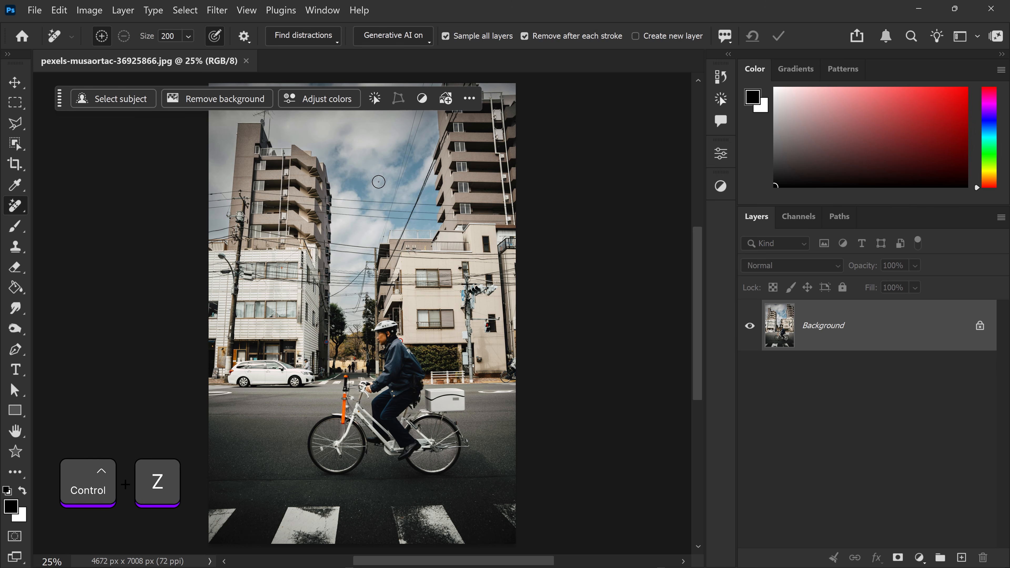
Find the distracting people in the background of the street photo to mark them for removal.
left_click(326, 39)
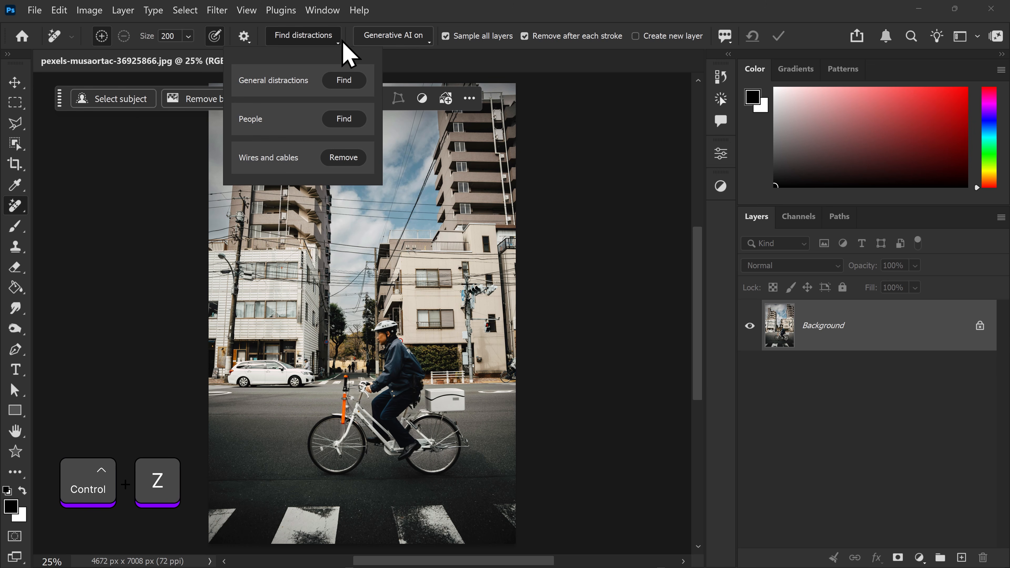
left_click(346, 122)
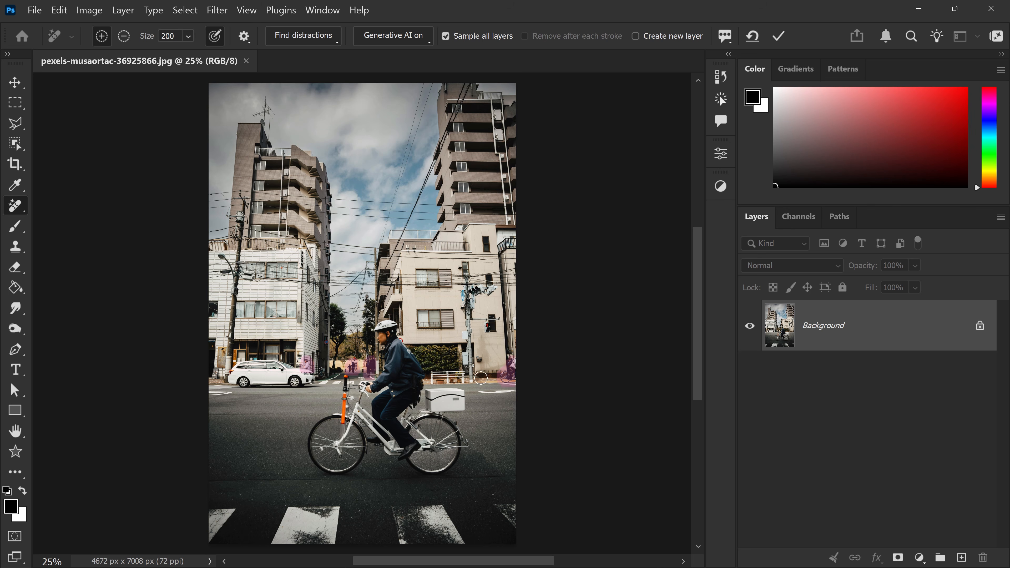
left_click(328, 36)
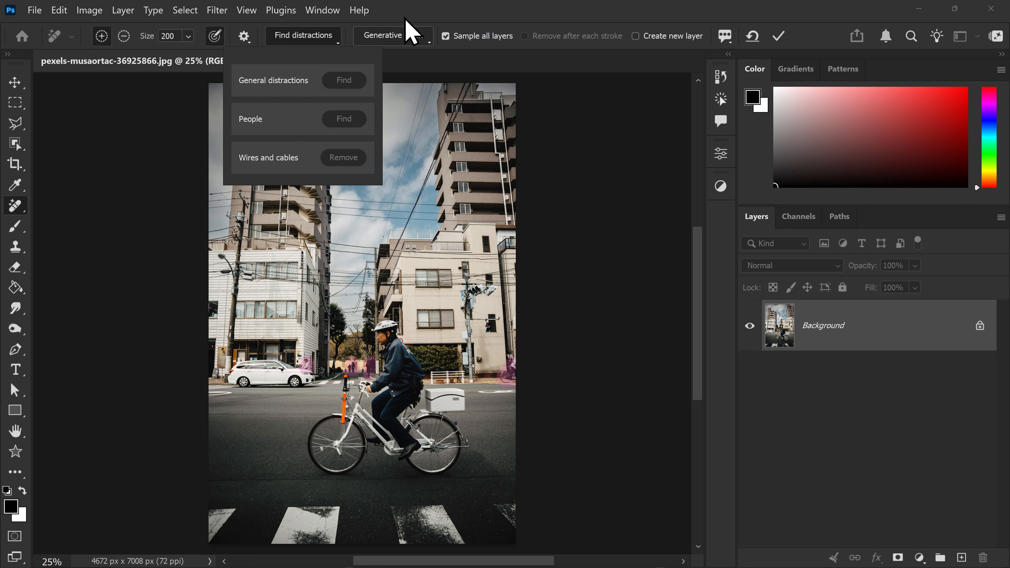
left_click(405, 18)
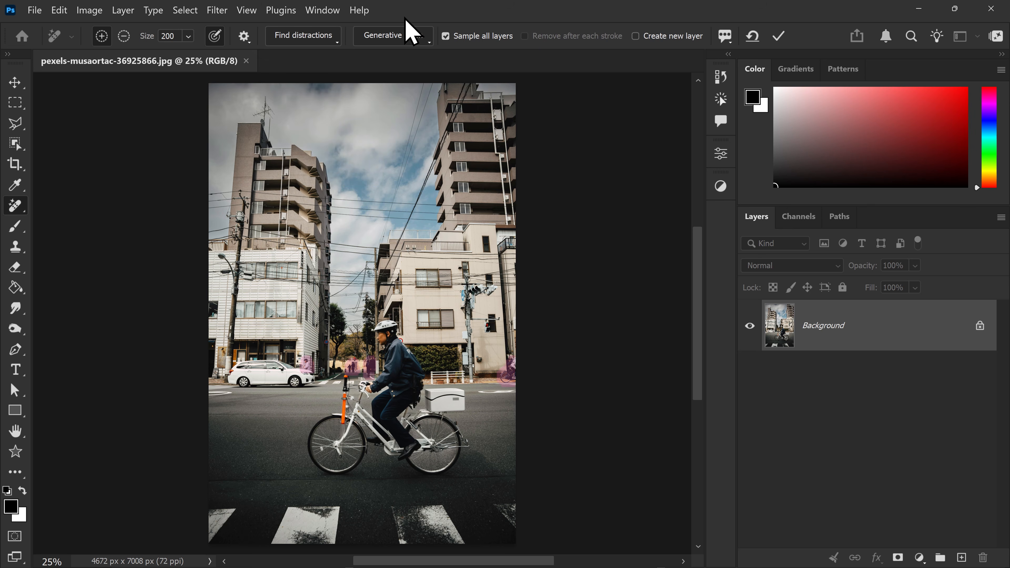
left_click(782, 38)
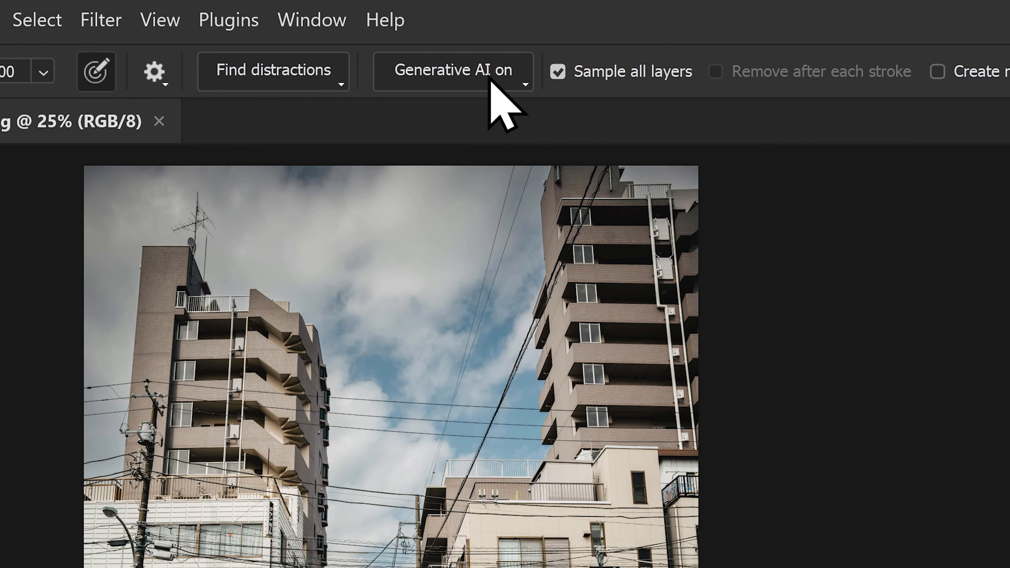
Set the removal mode to Auto (May use generative AI) and remove the marked background people.
left_click(411, 38)
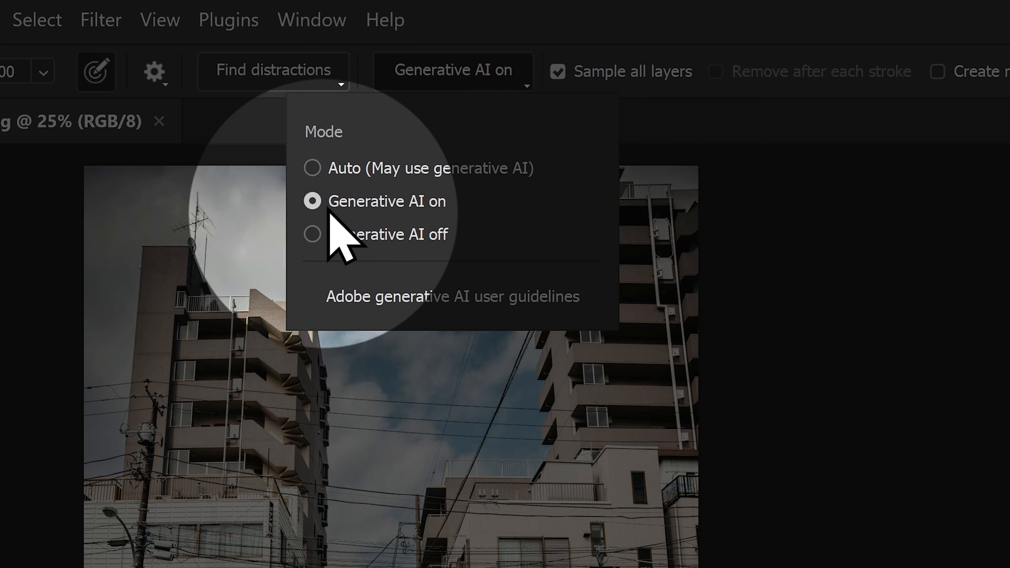
left_click(318, 169)
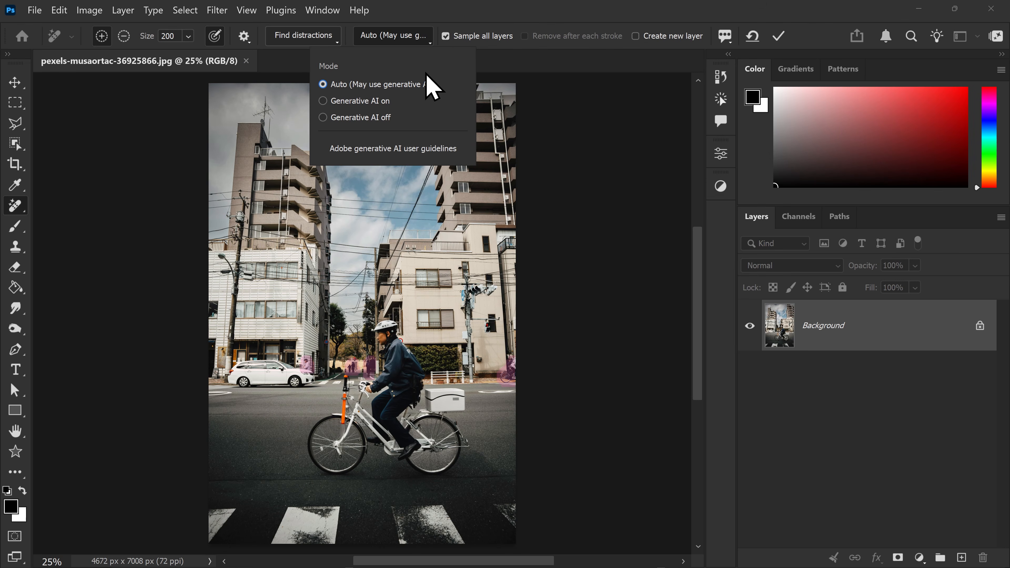
left_click(449, 20)
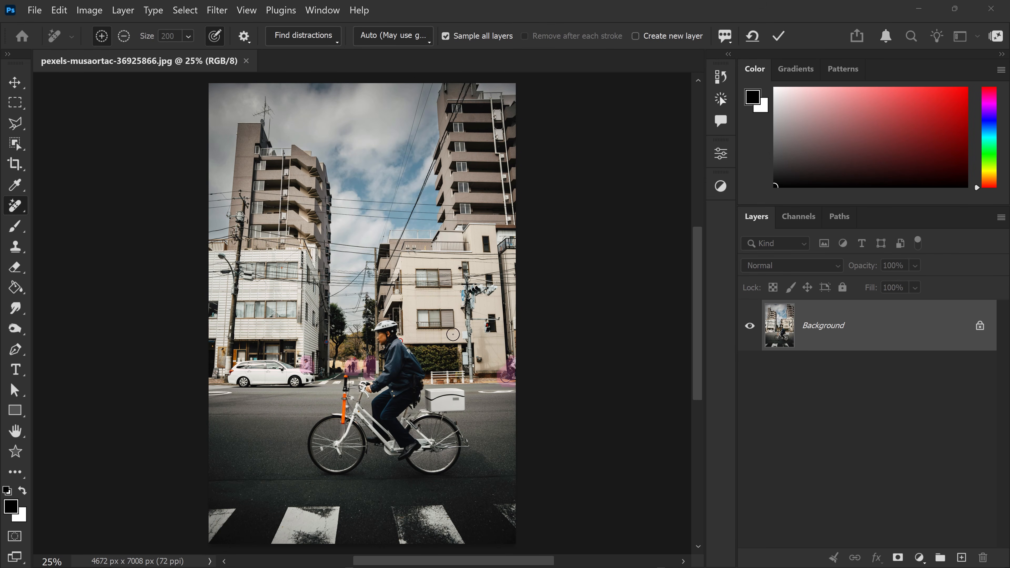
key("Return")
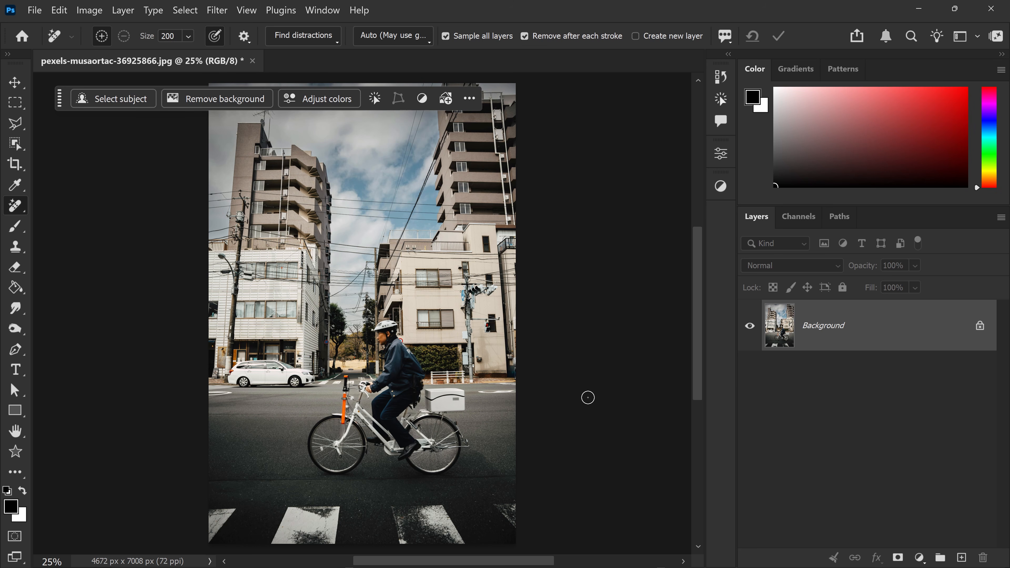
scroll(422, 377, "up", 6)
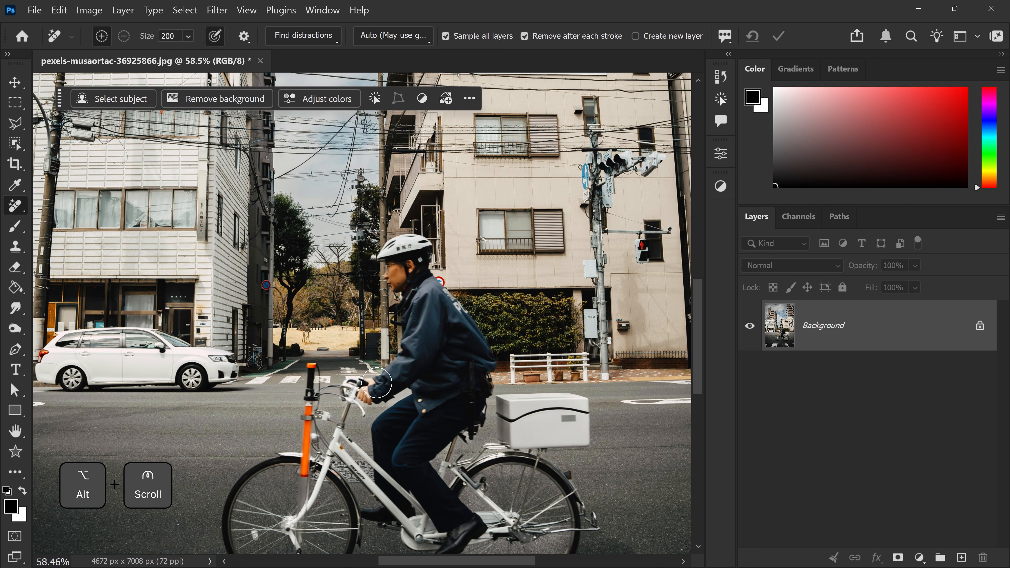
Compare the street photo with and without the background people by undoing and redoing their removal.
scroll(379, 383, "up", 3)
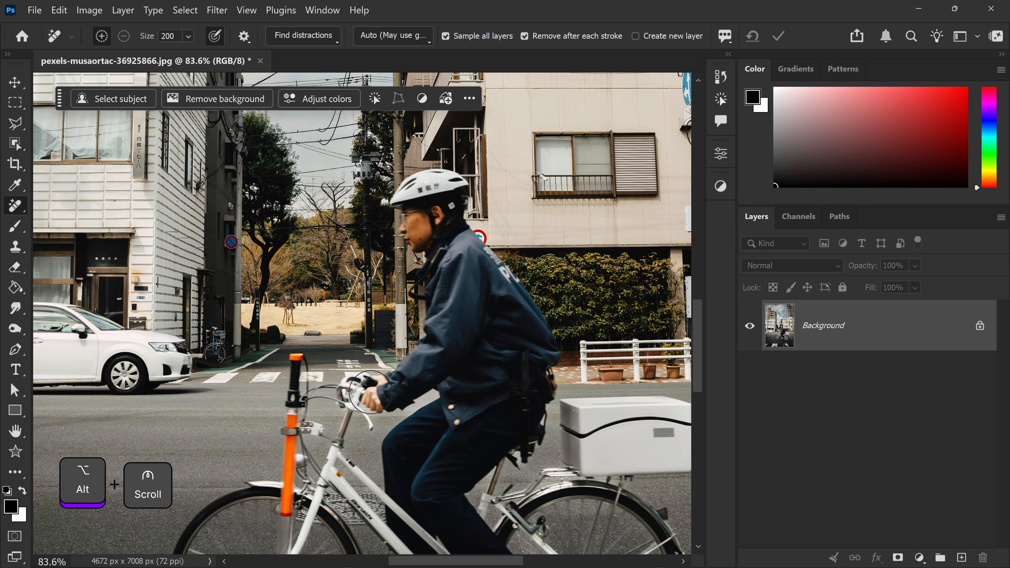
key("ctrl+z")
left_click(59, 10)
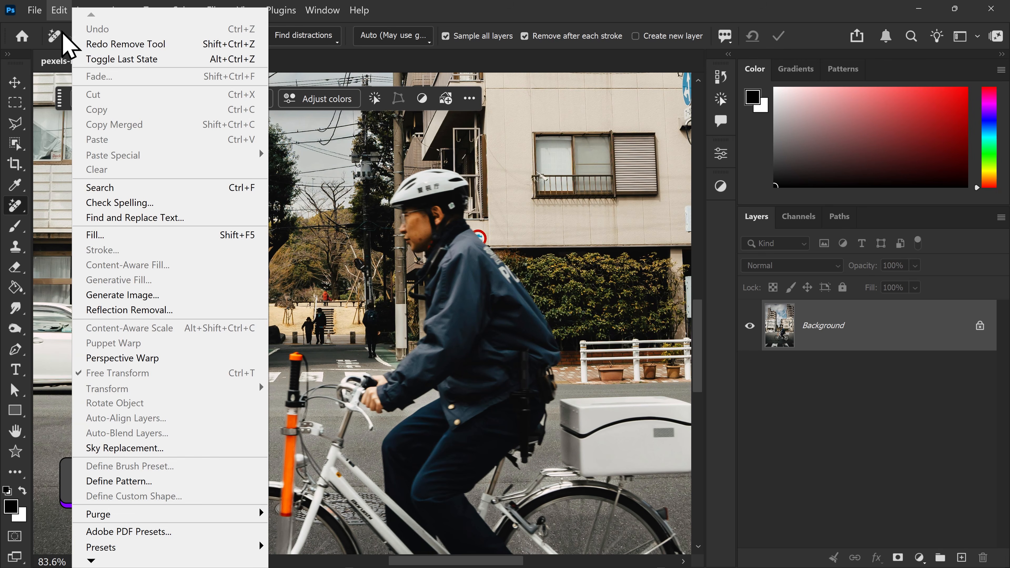
left_click(120, 44)
left_click_drag(439, 383, 361, 383)
scroll(361, 383, "down", 8)
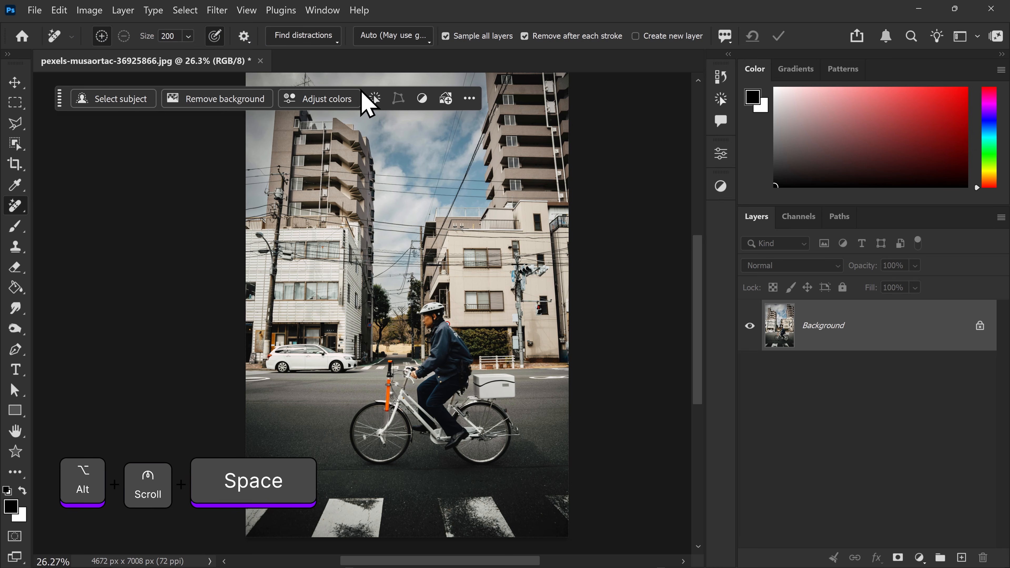
Find the general distractions in the street photo and exclude the Barriers, Fixtures and Poles categories.
left_click(332, 37)
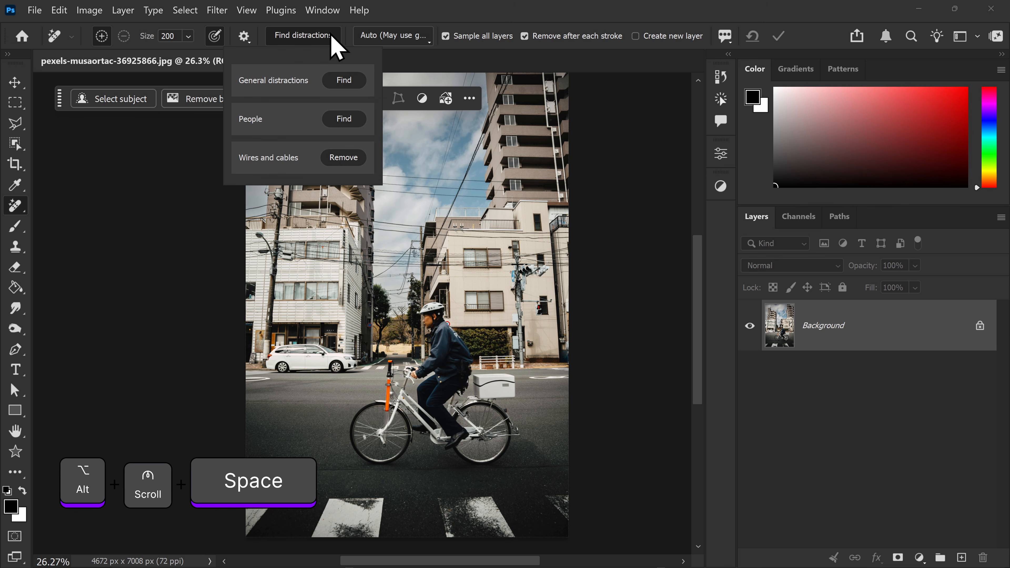
left_click(344, 80)
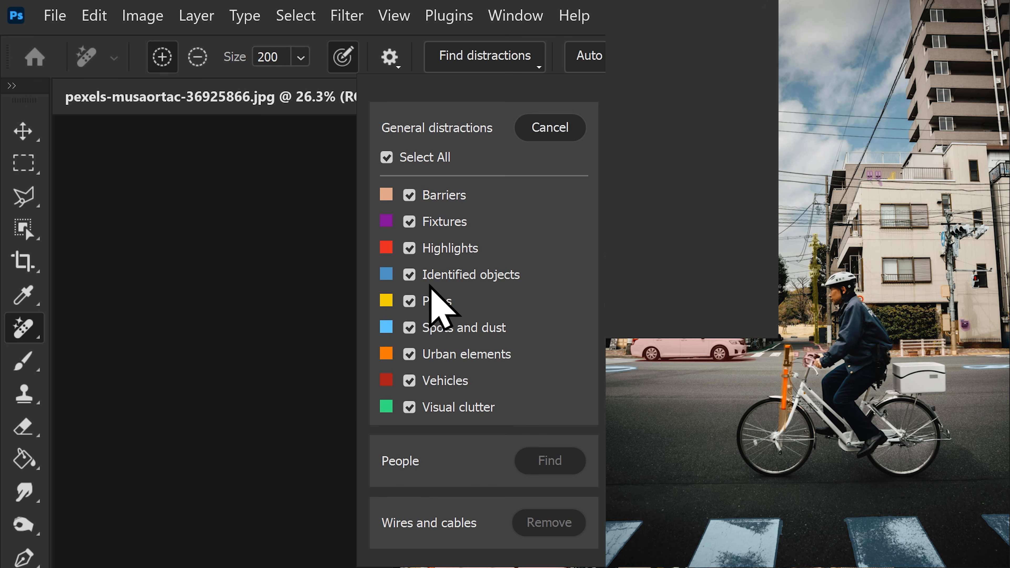
left_click(410, 195)
left_click(410, 248)
left_click(407, 221)
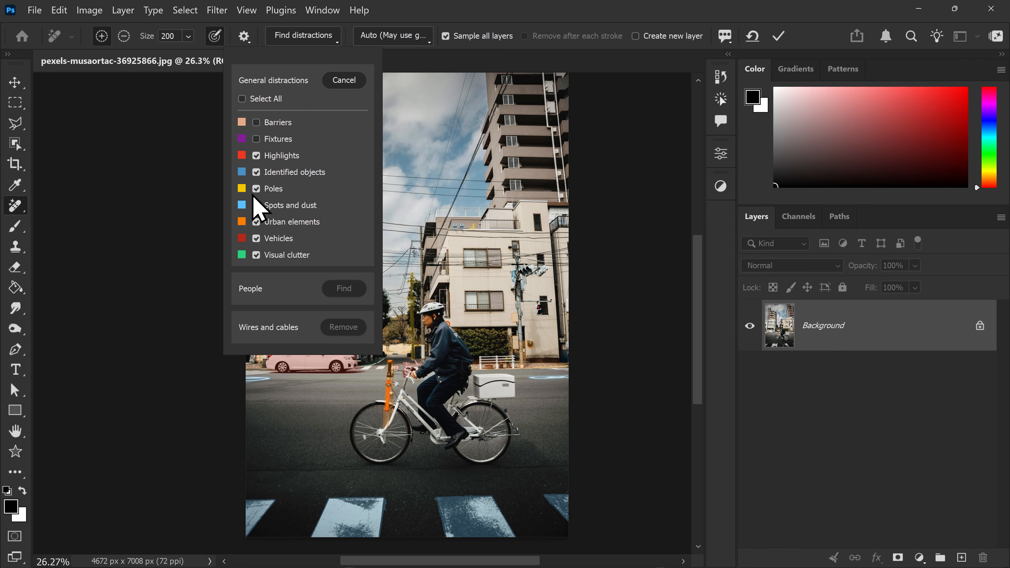
left_click(256, 189)
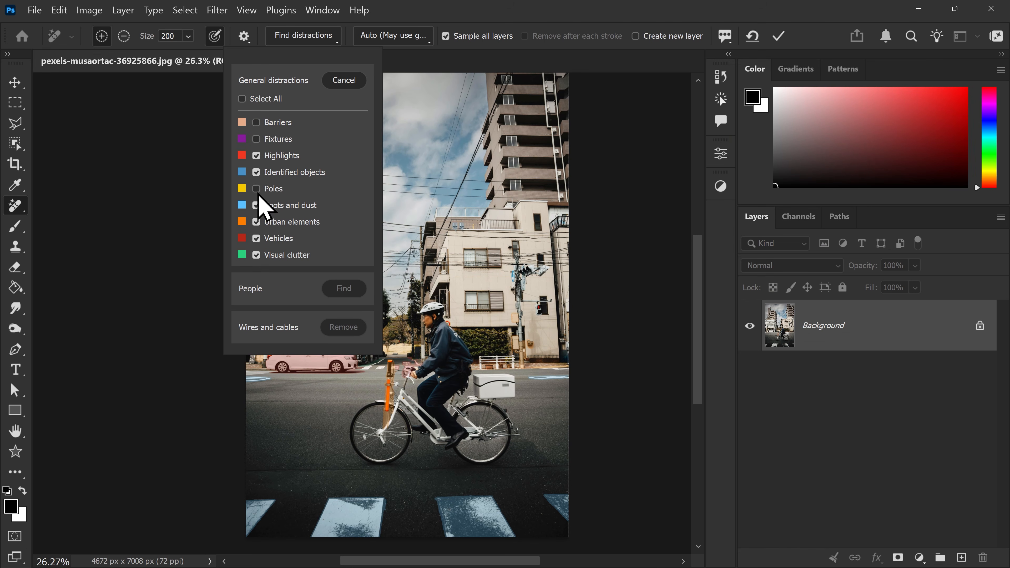
Exclude Identified objects, Highlights, Spots and dust, Urban elements, Visual clutter and Vehicles from the marked distractions.
left_click(257, 172)
left_click(256, 156)
left_click(257, 205)
left_click(256, 221)
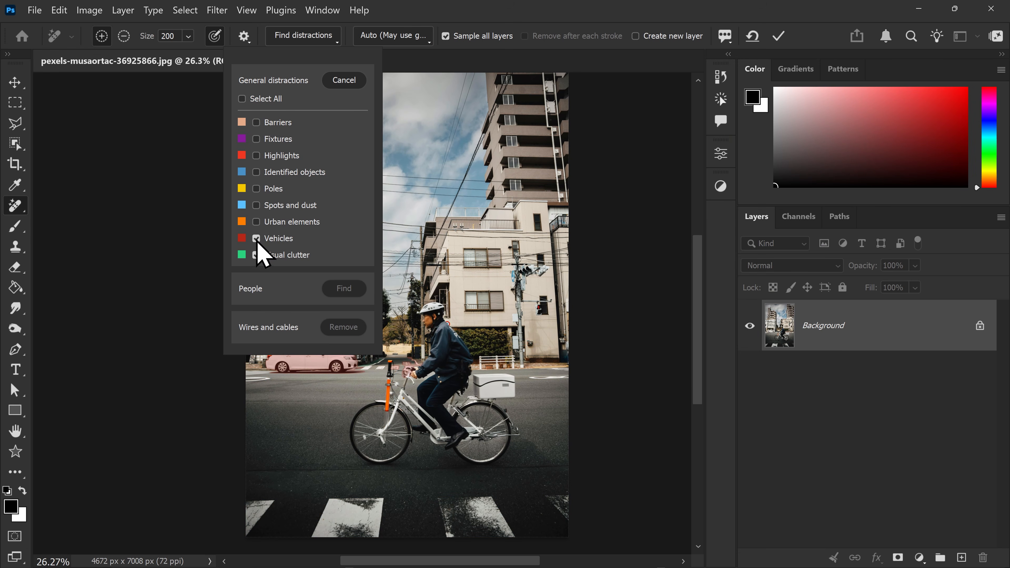
left_click(256, 255)
left_click(256, 238)
Mark only the Poles category in the street photo and apply its removal.
left_click(256, 189)
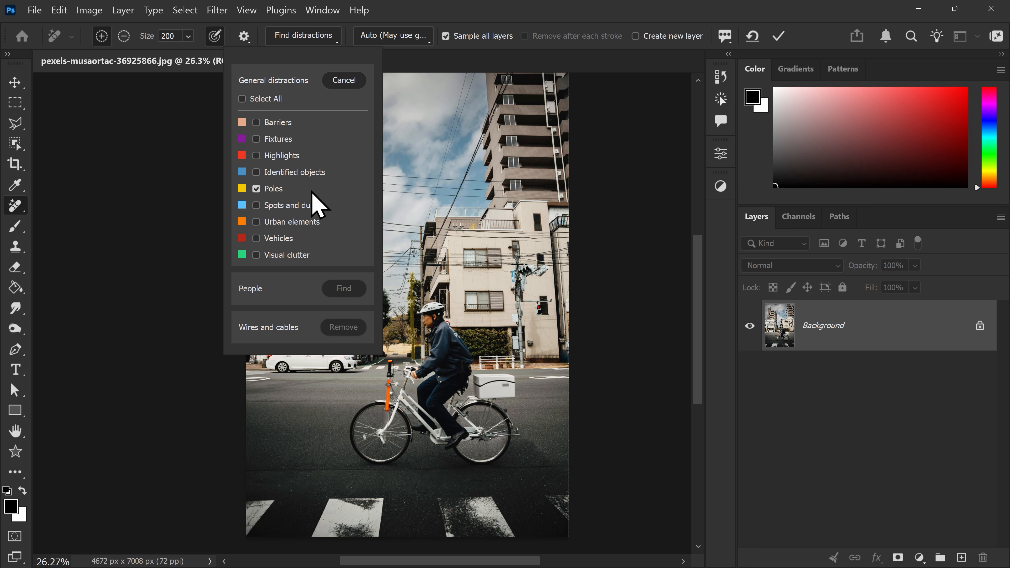
scroll(395, 222, "up", 1)
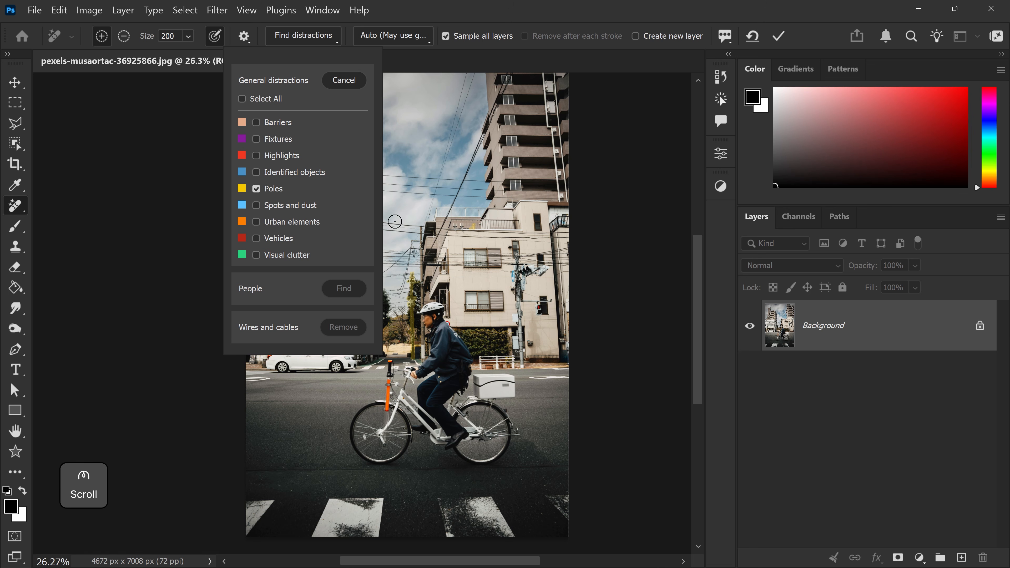
left_click(778, 37)
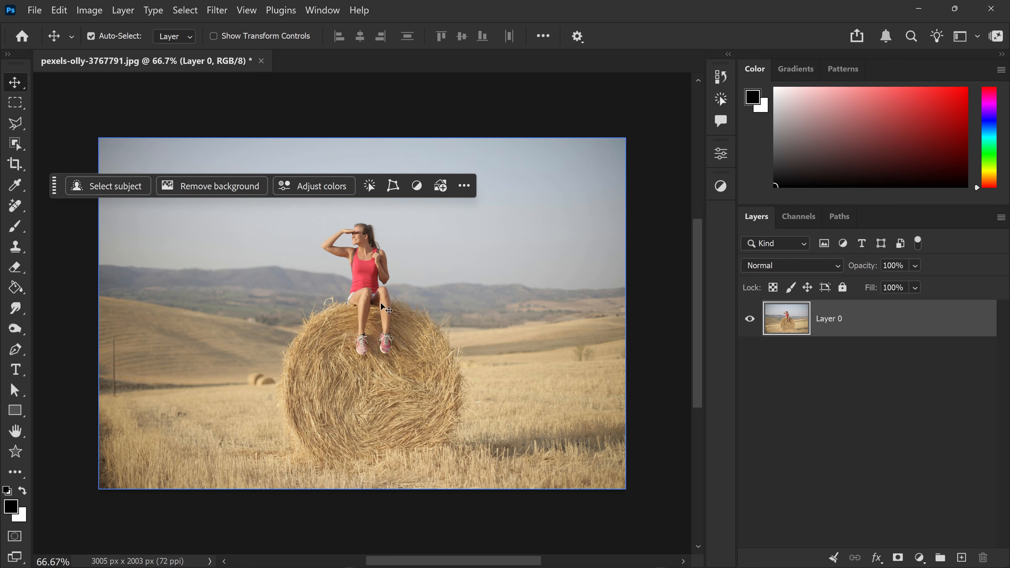
Select the hay bale with a rectangular marquee and enter the Generative Fill prompt "replace this hay with a giant apple".
left_click(16, 105)
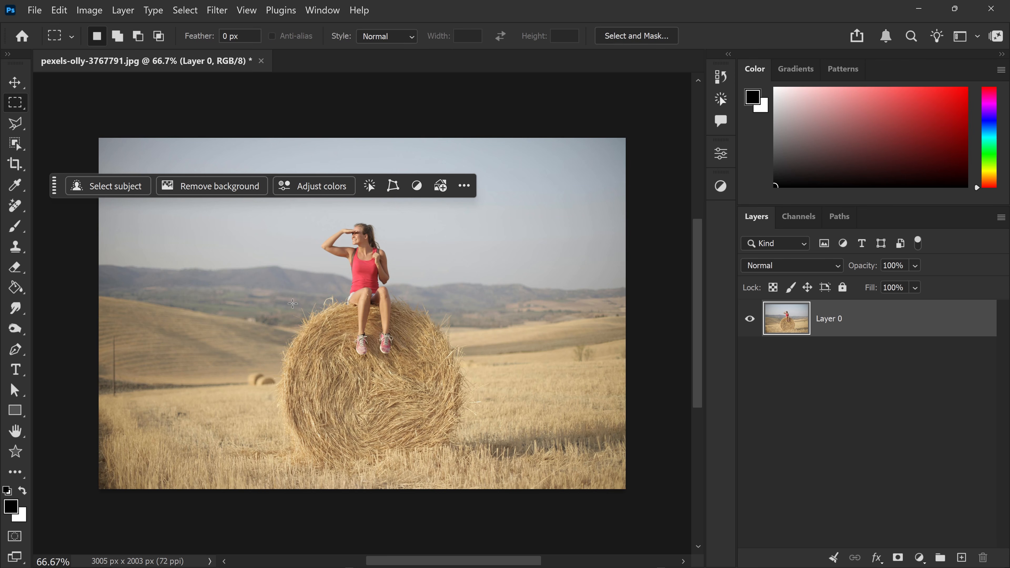
left_click_drag(263, 305, 484, 465)
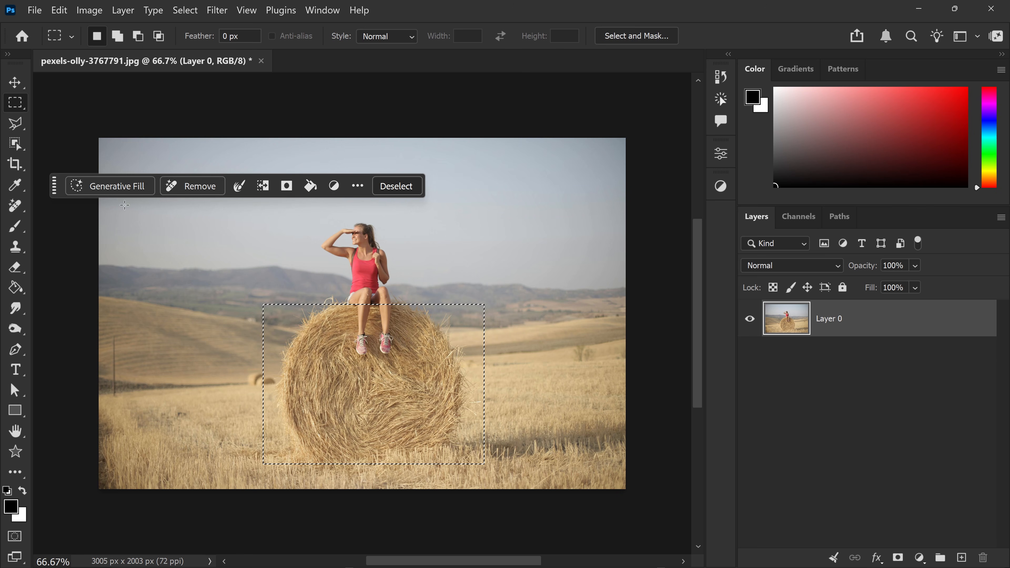
left_click(120, 187)
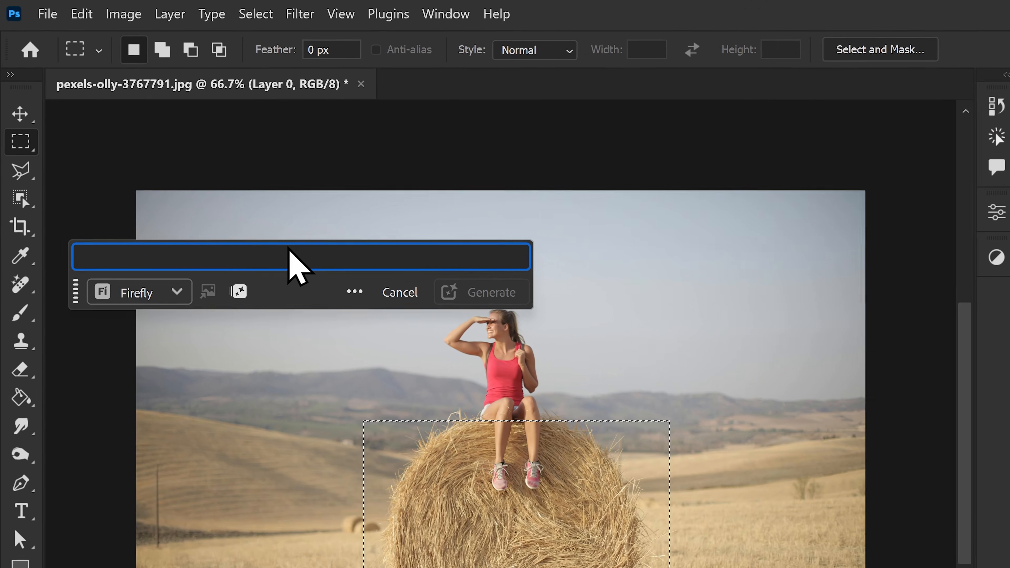
type("replace")
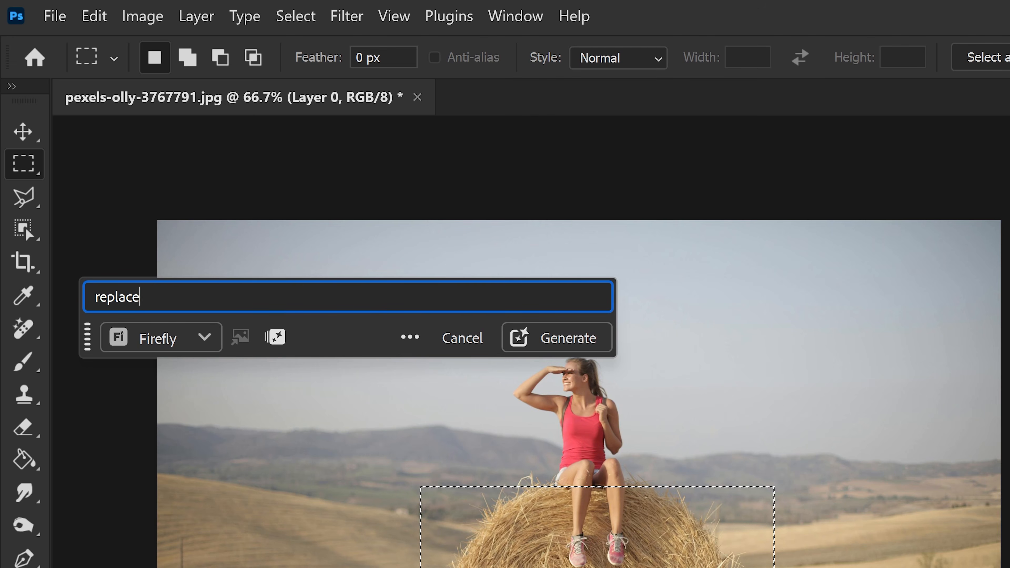
type(" this hay with a ")
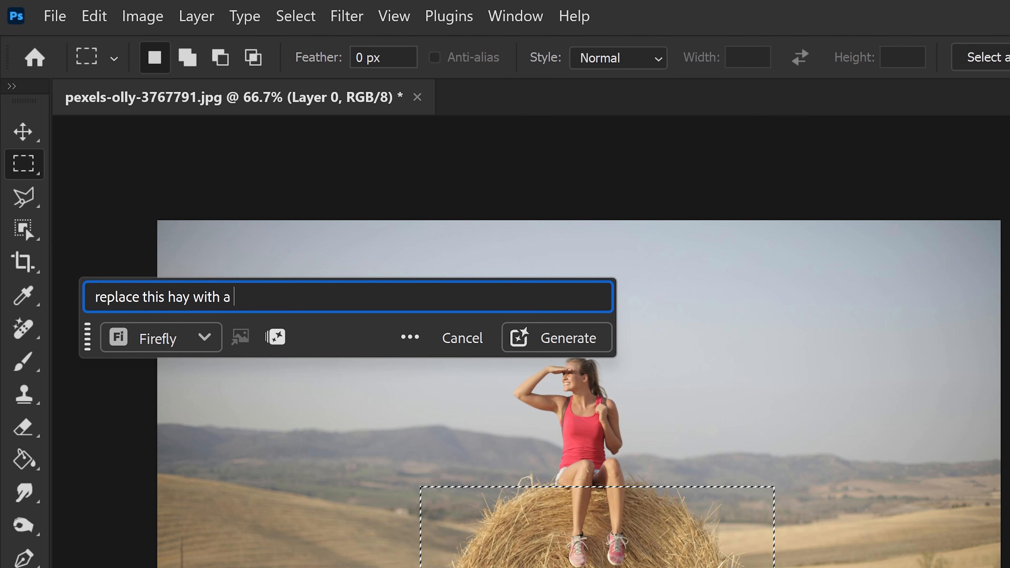
type("giant apple")
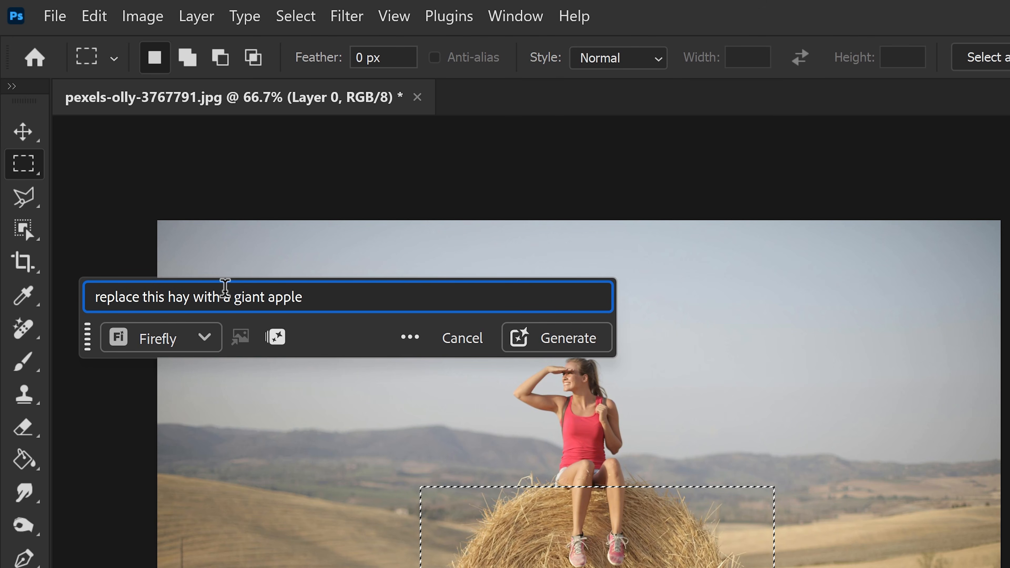
Choose the partner model Gemini 3.1 (with Nano Banana 2) and generate the fill for the hay bale selection.
left_click(159, 339)
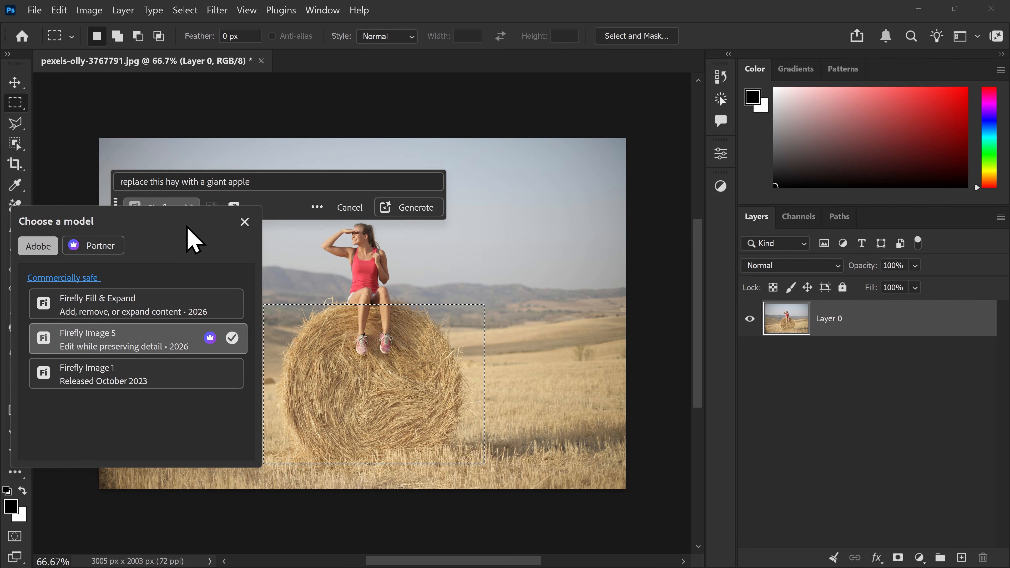
left_click(86, 246)
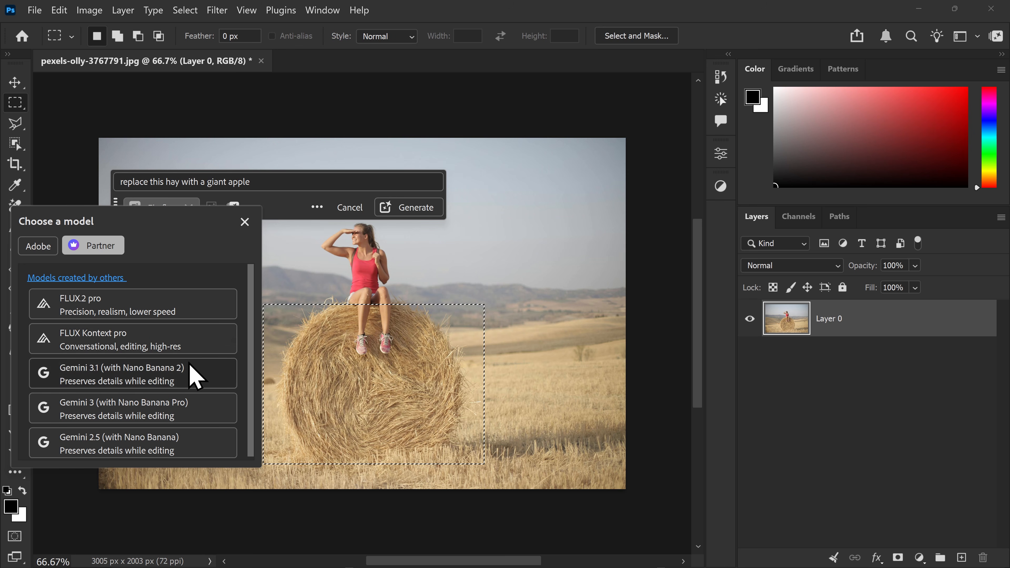
left_click(153, 381)
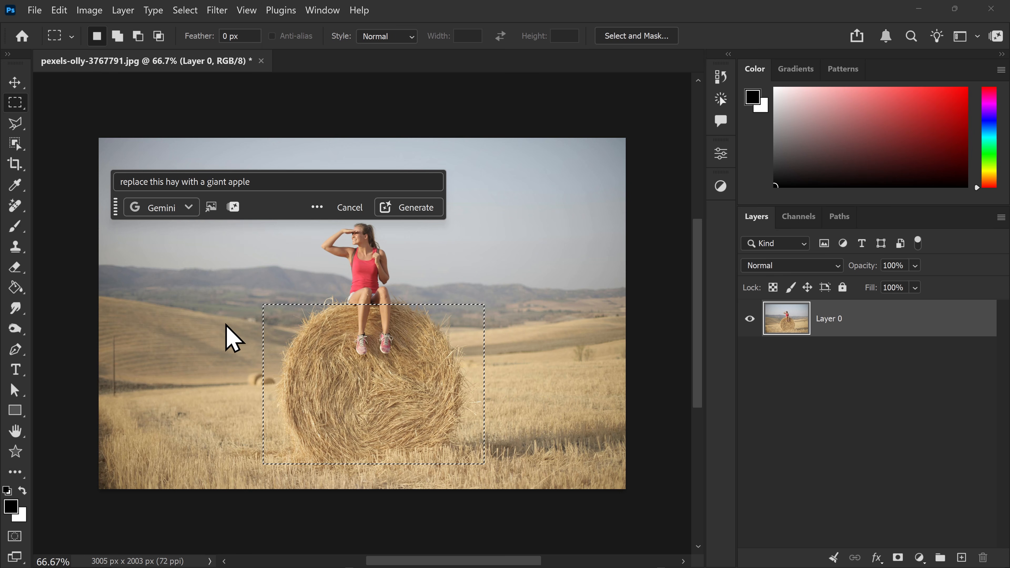
left_click(419, 219)
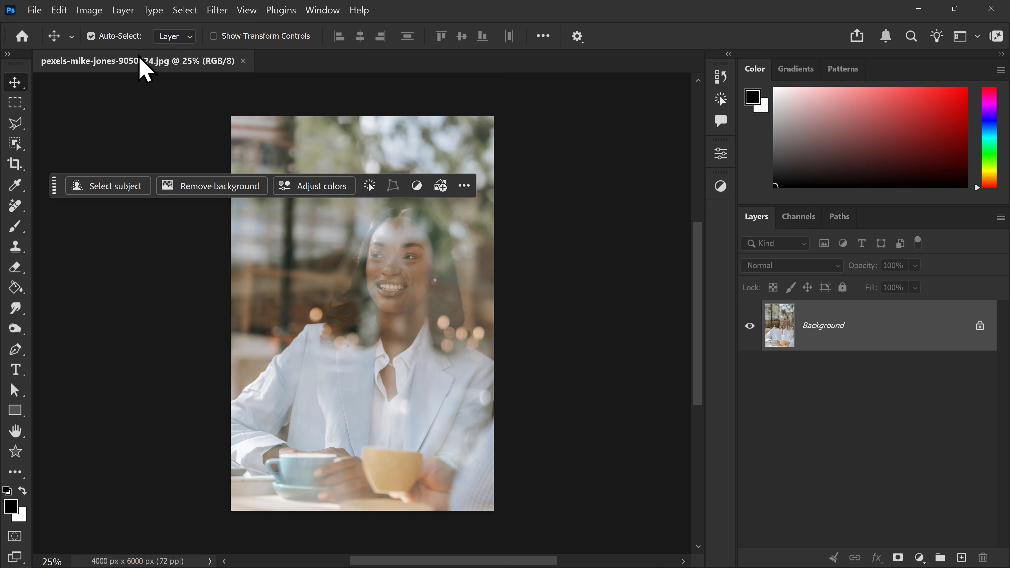
Remove the portrait's window reflections at Best quality without a separate reflection layer, and compare the result with the original.
left_click(70, 12)
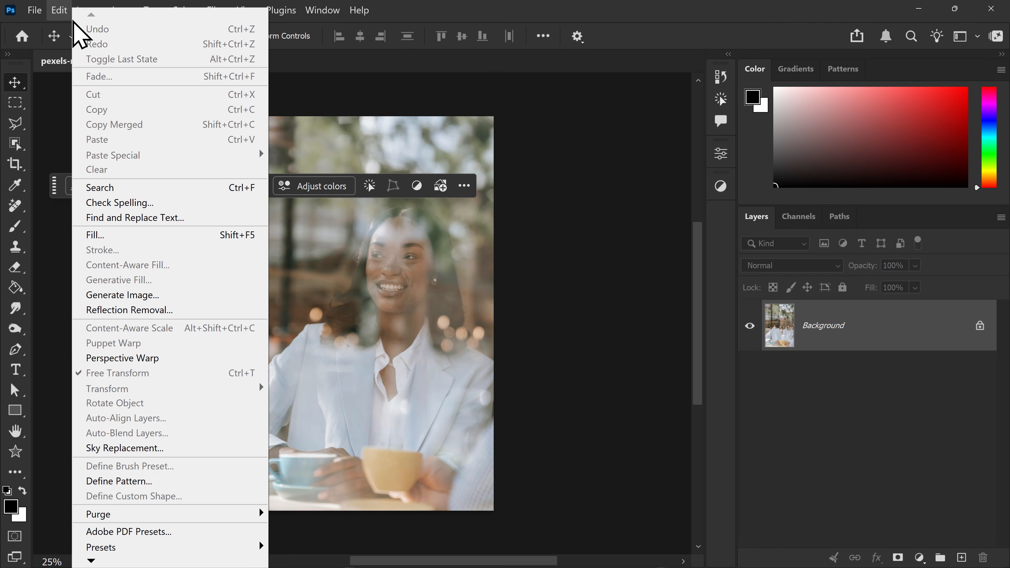
left_click(150, 314)
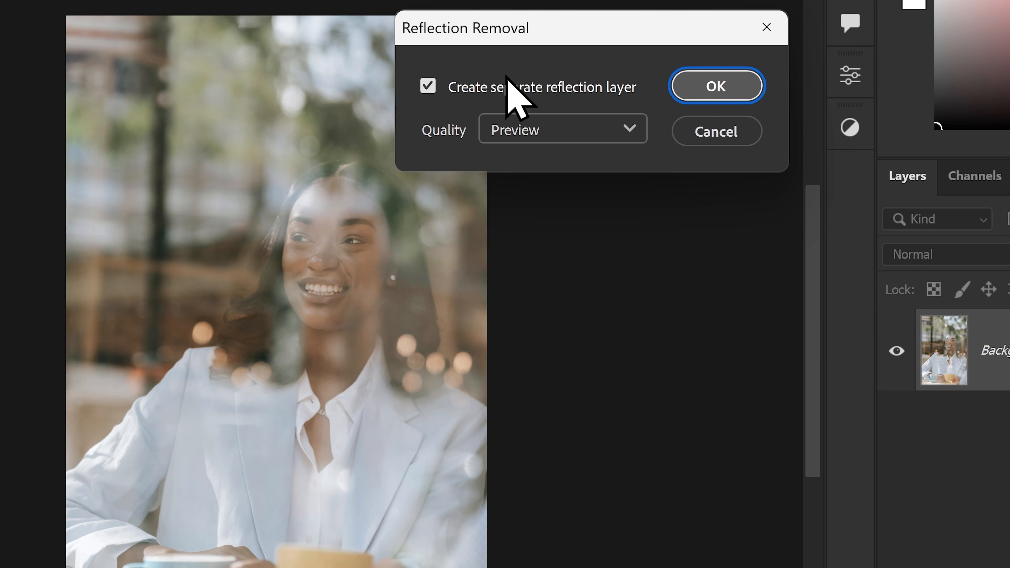
left_click(430, 88)
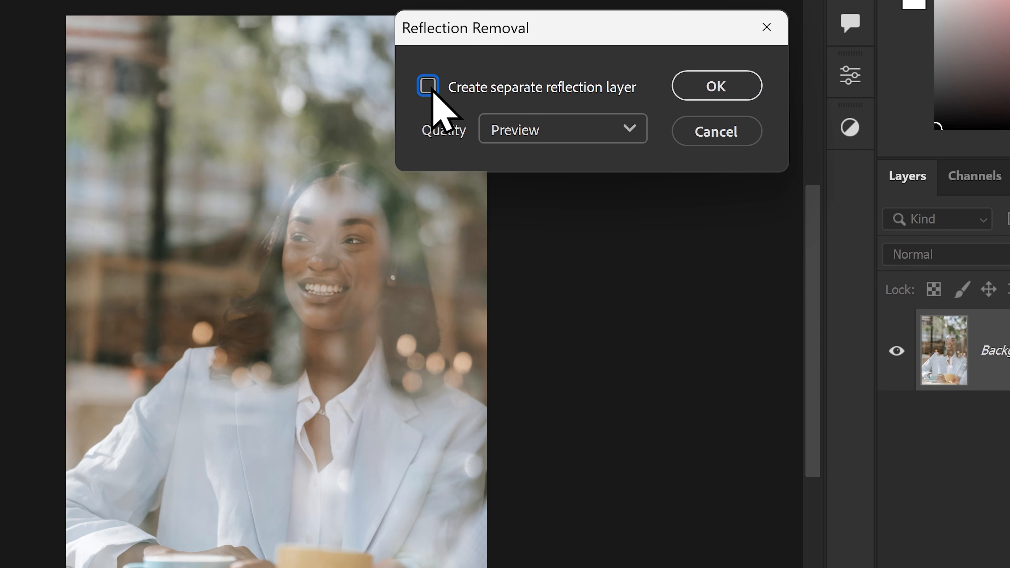
left_click(519, 135)
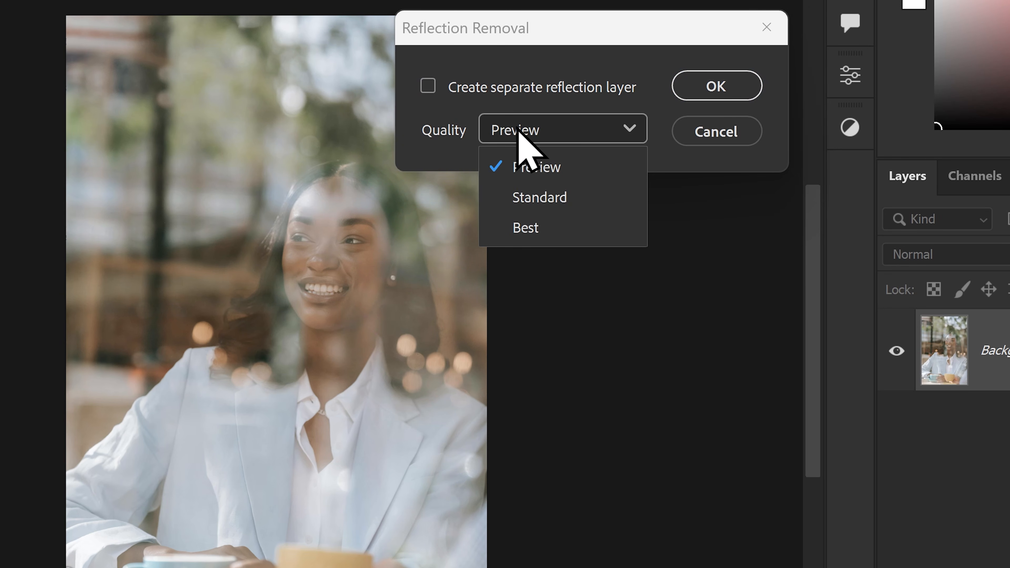
left_click(536, 228)
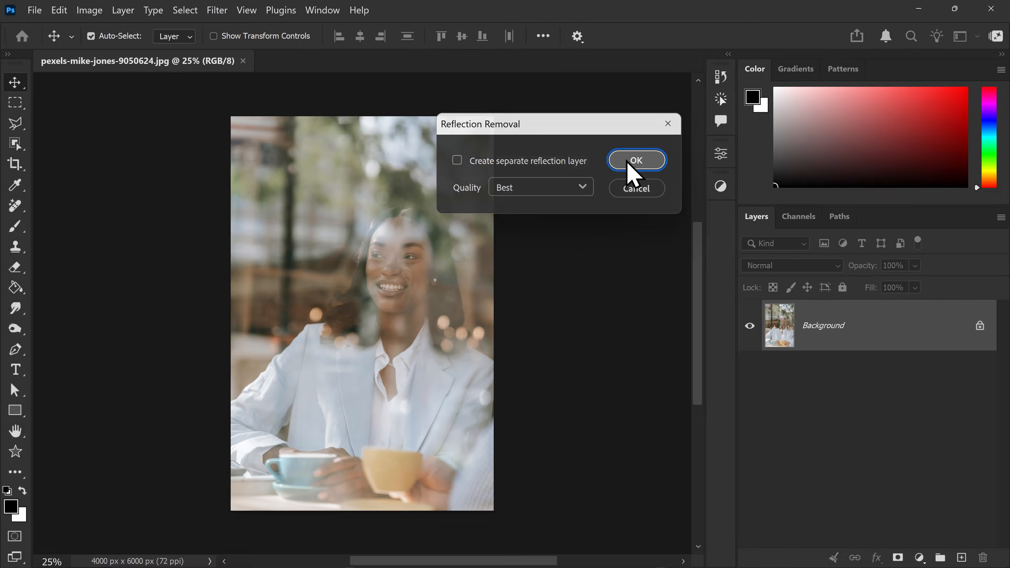
left_click(702, 89)
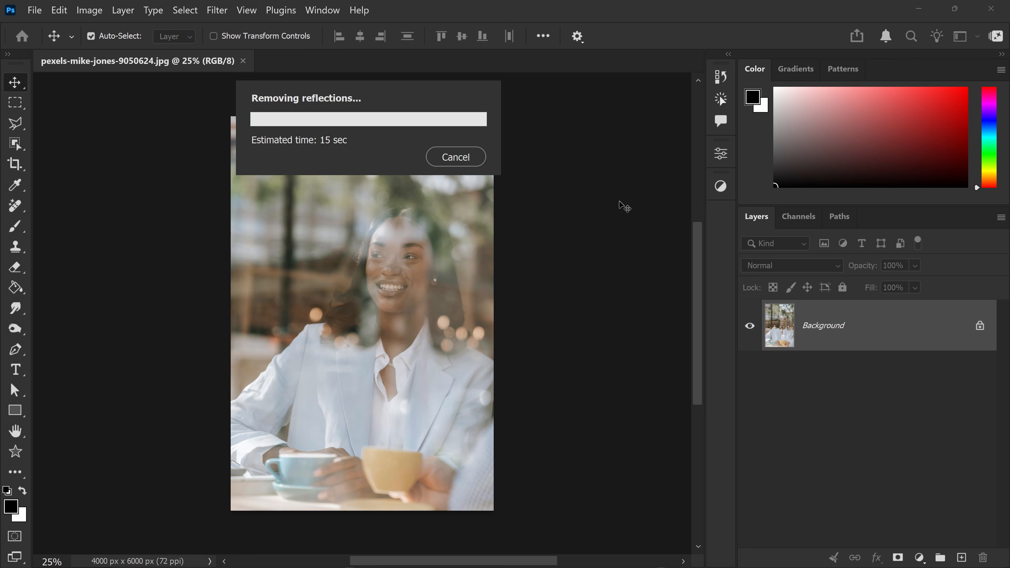
left_click(750, 330)
left_click(750, 332)
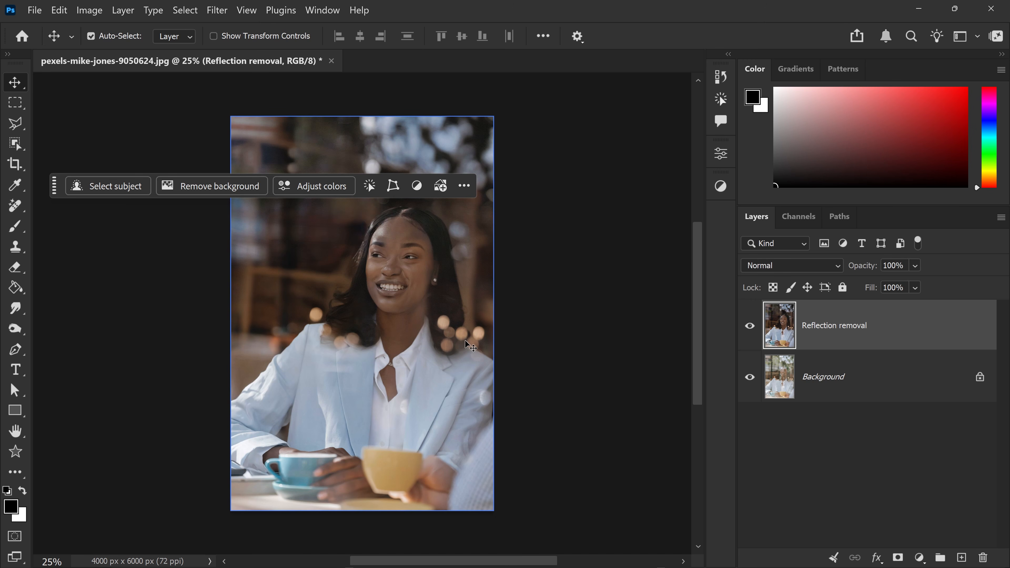
Remove the light spot beside the woman's hair with the Remove Tool.
left_click(17, 211)
left_click(76, 219)
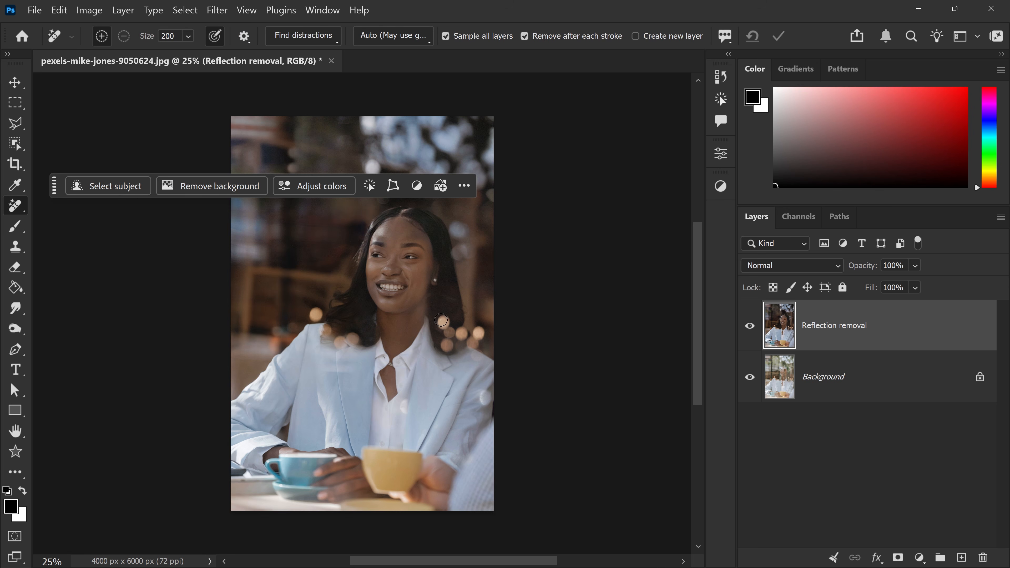
left_click(440, 320)
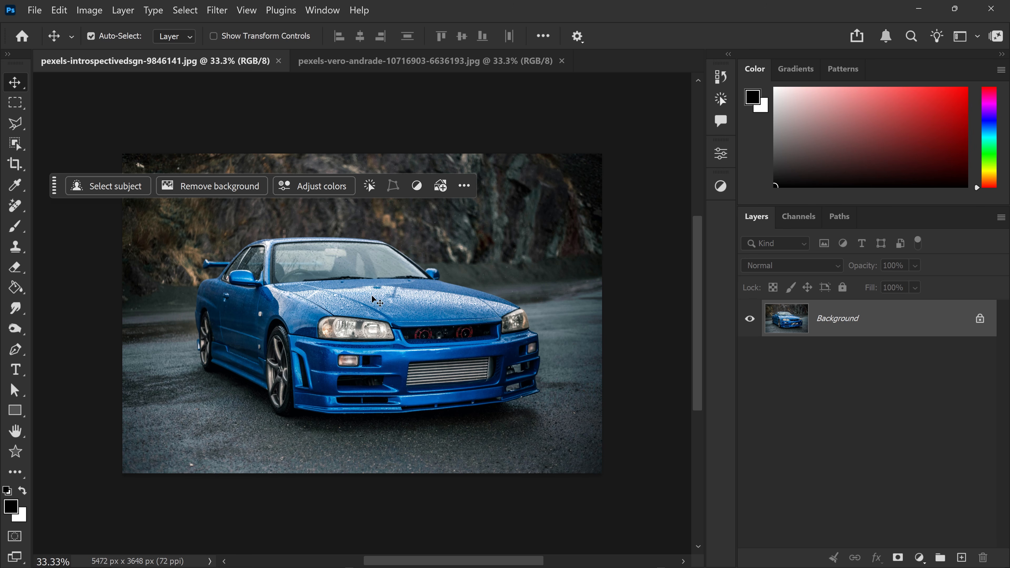
Remove the background of the blue car photo and move the cut-out car into the parking garage photo.
left_click(240, 186)
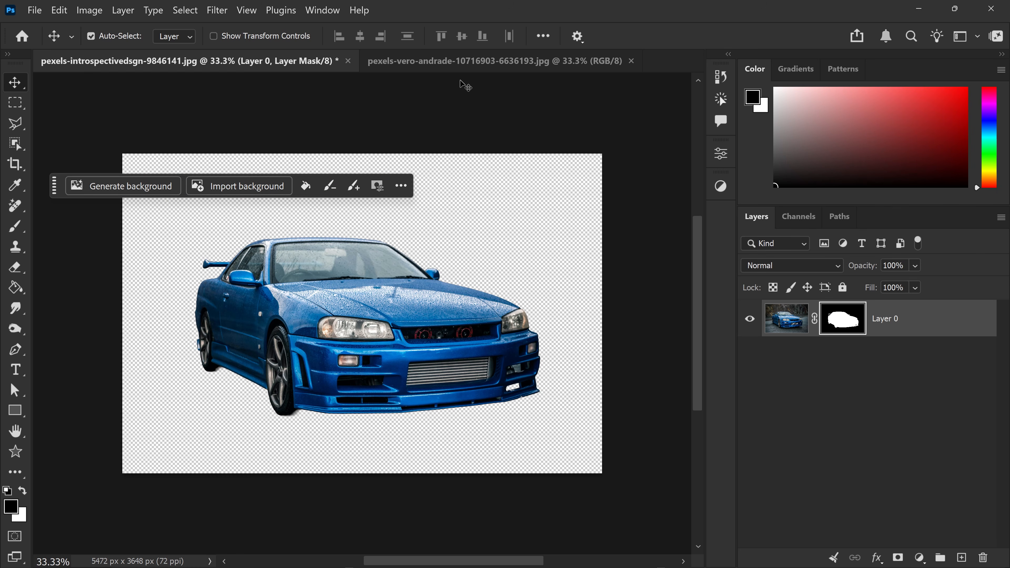
left_click_drag(372, 319, 374, 374)
Scale the car to about 62% and position it on the parking garage floor.
key("ctrl+t")
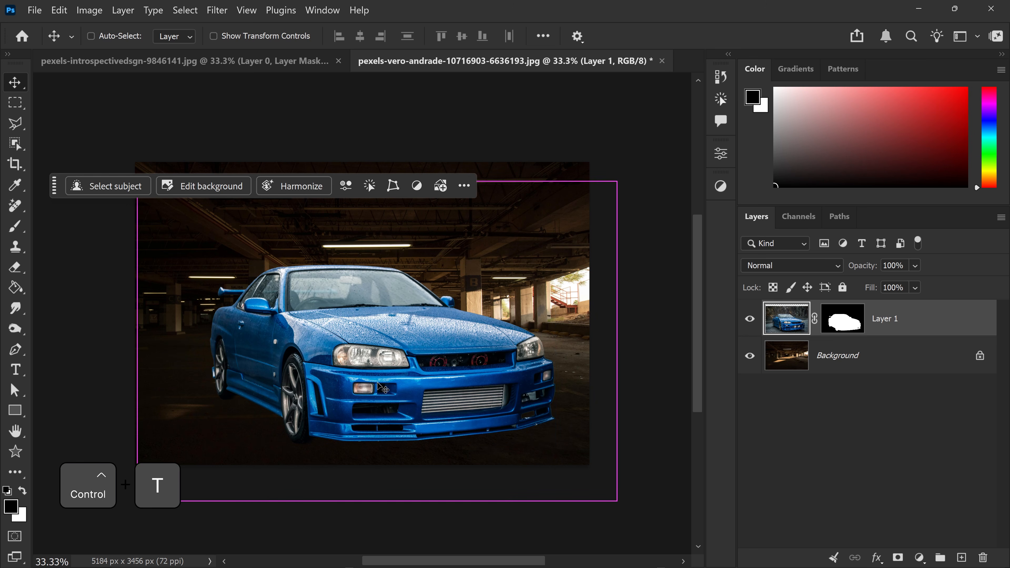
left_click_drag(617, 341, 452, 341)
left_click_drag(359, 366, 441, 376)
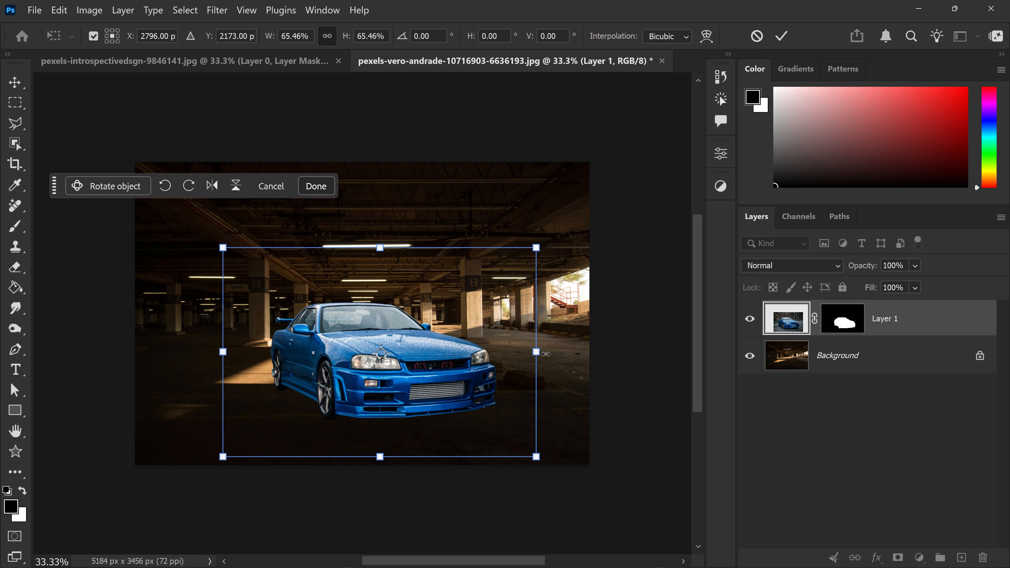
left_click_drag(545, 353, 528, 354)
left_click_drag(447, 361, 452, 362)
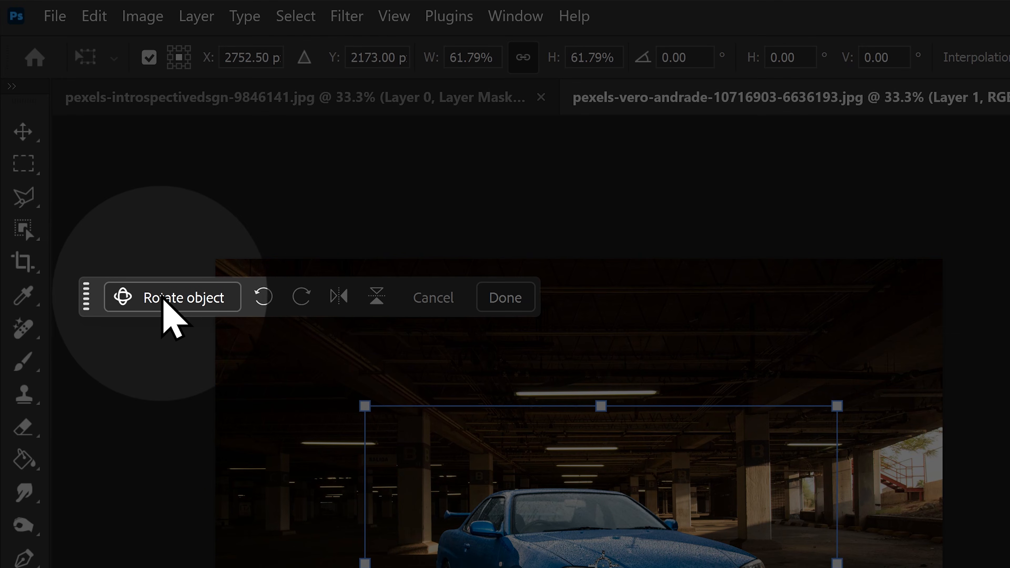
Rotate the car object in 3D so its front faces lower left in three-quarter view, tilt it slightly, and apply the rotation.
left_click(191, 298)
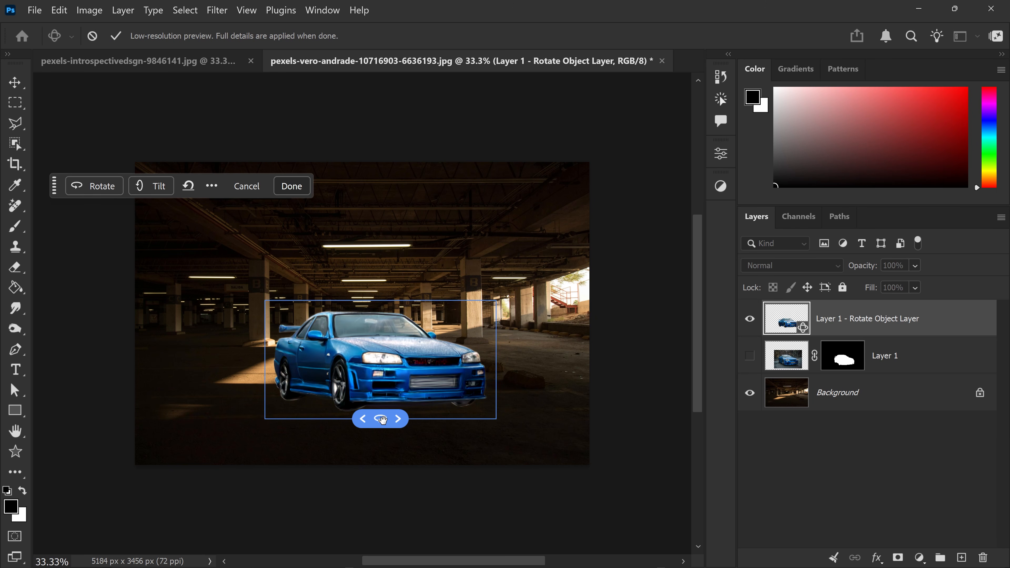
left_click_drag(382, 420, 711, 409)
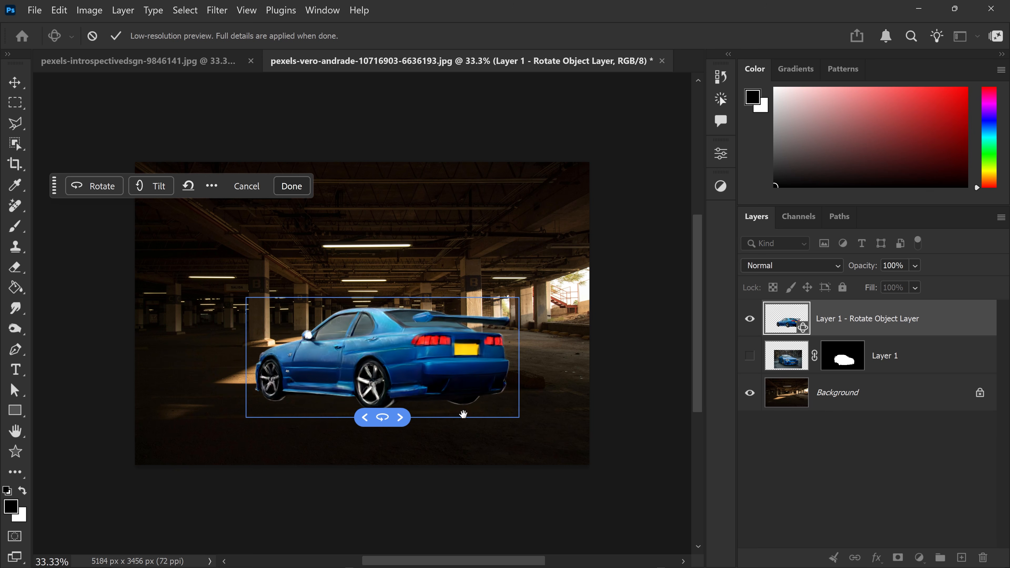
left_click_drag(505, 412, 428, 430)
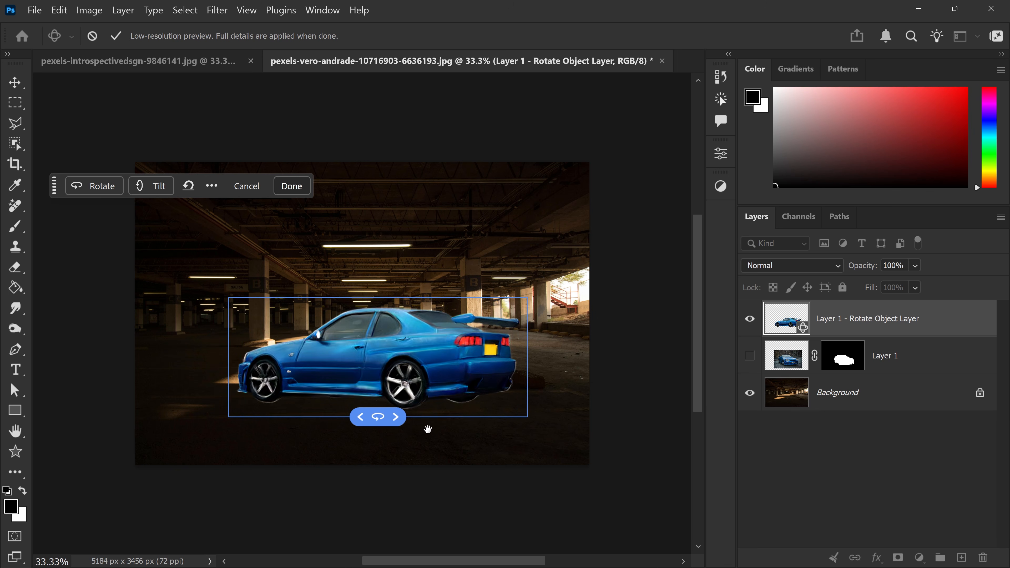
left_click_drag(294, 423, 120, 424)
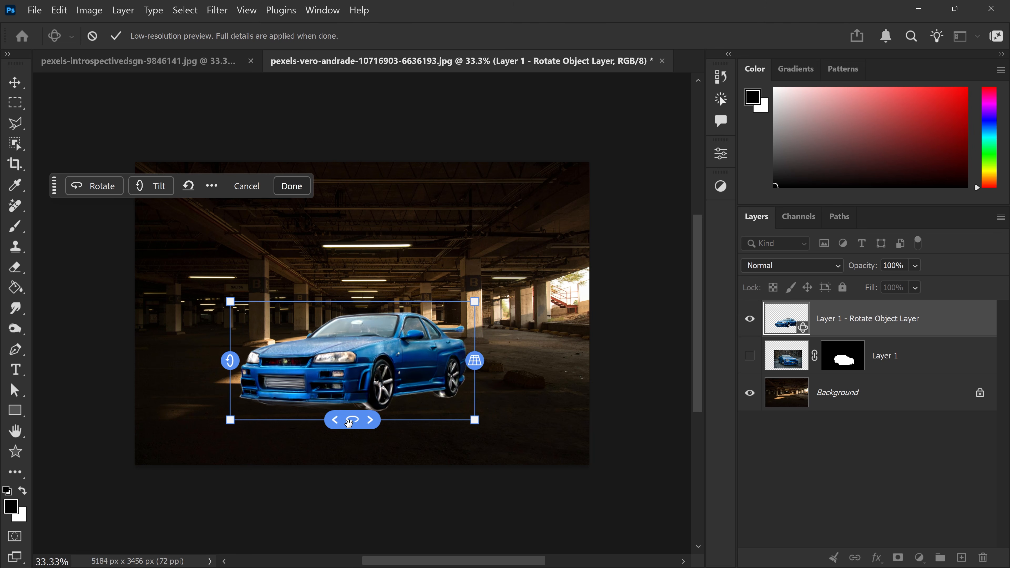
mouse_move(232, 365)
left_mouse_down()
mouse_move(238, 380)
mouse_move(231, 367)
left_mouse_up()
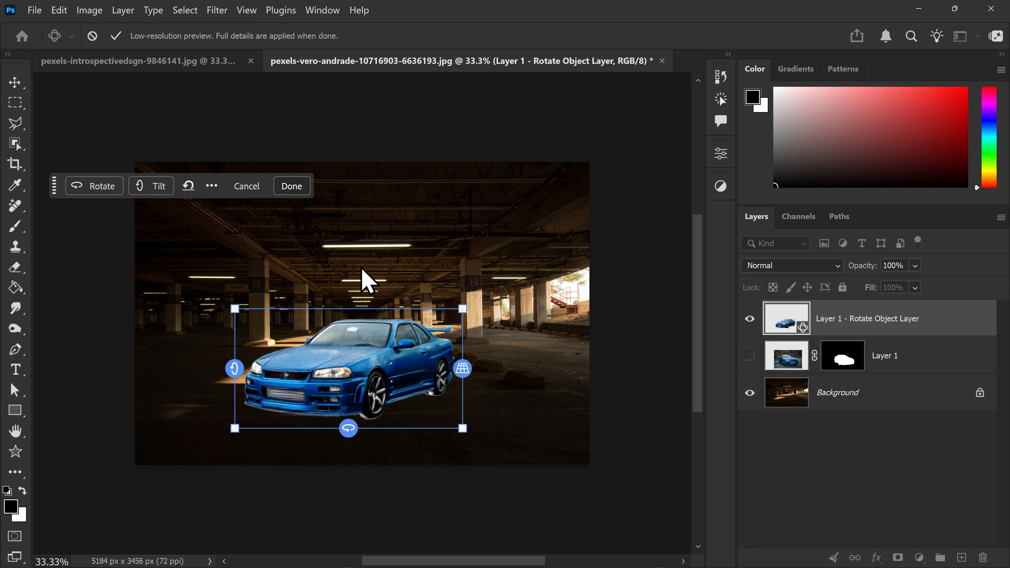
left_click(292, 186)
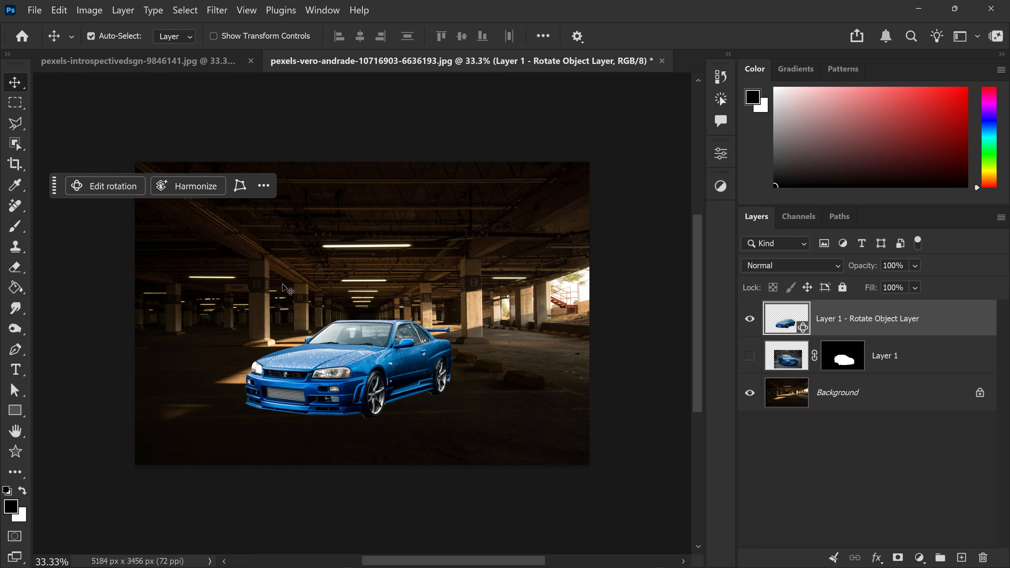
Harmonize the rotated car with the parking garage lighting and compare the generated variations.
left_click(196, 187)
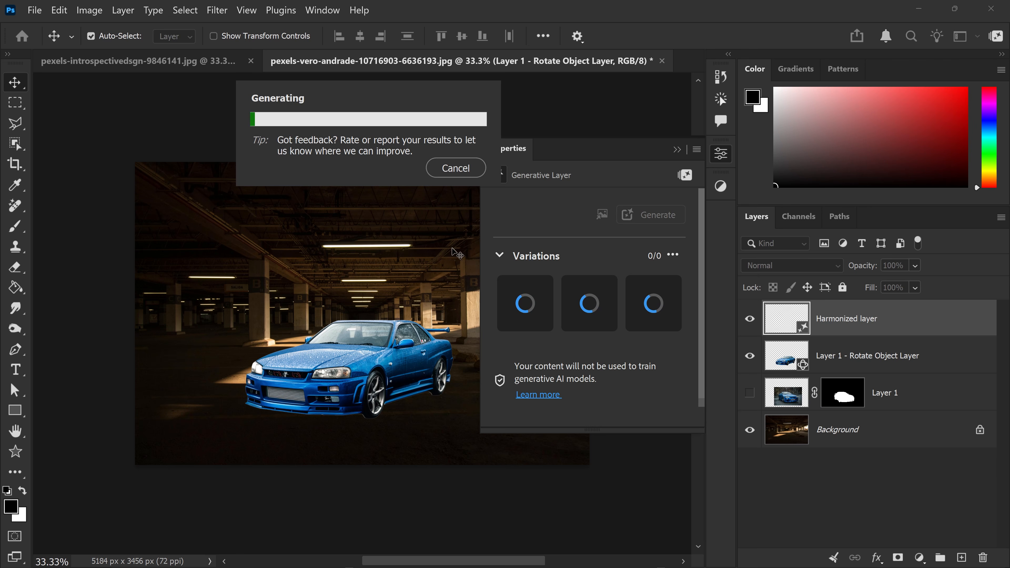
left_click(677, 150)
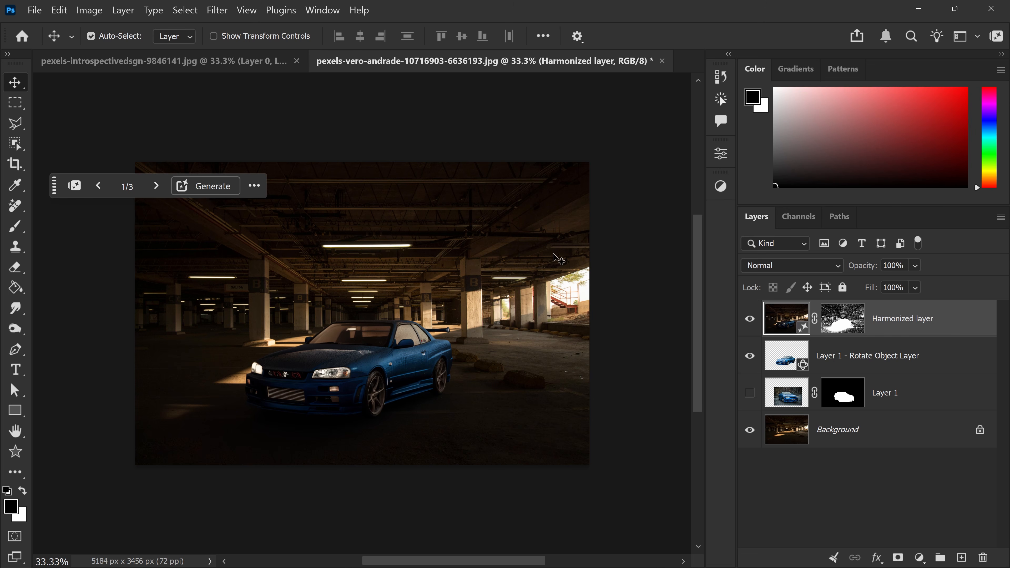
left_click(156, 186)
left_click(157, 186)
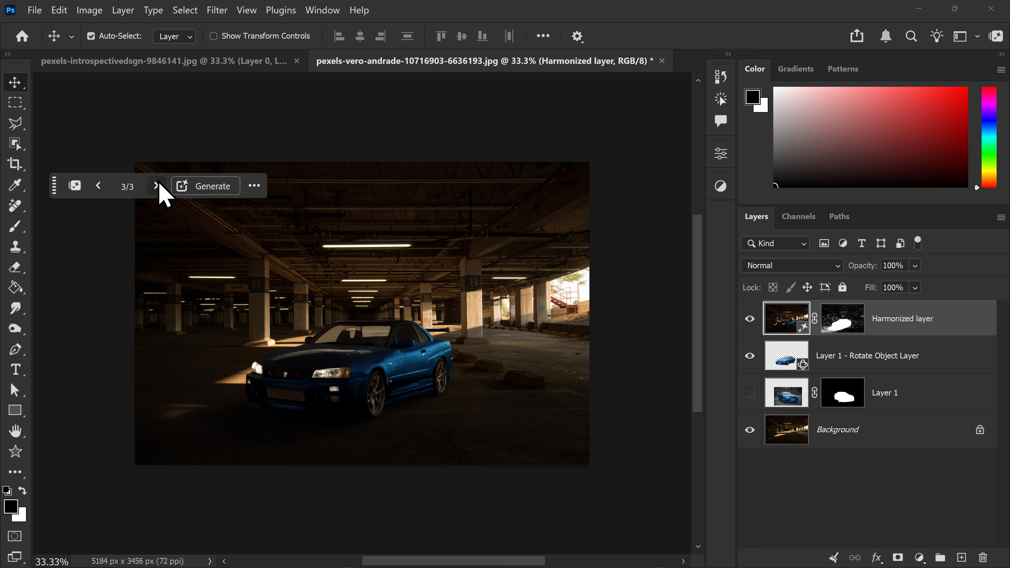
left_click(102, 184)
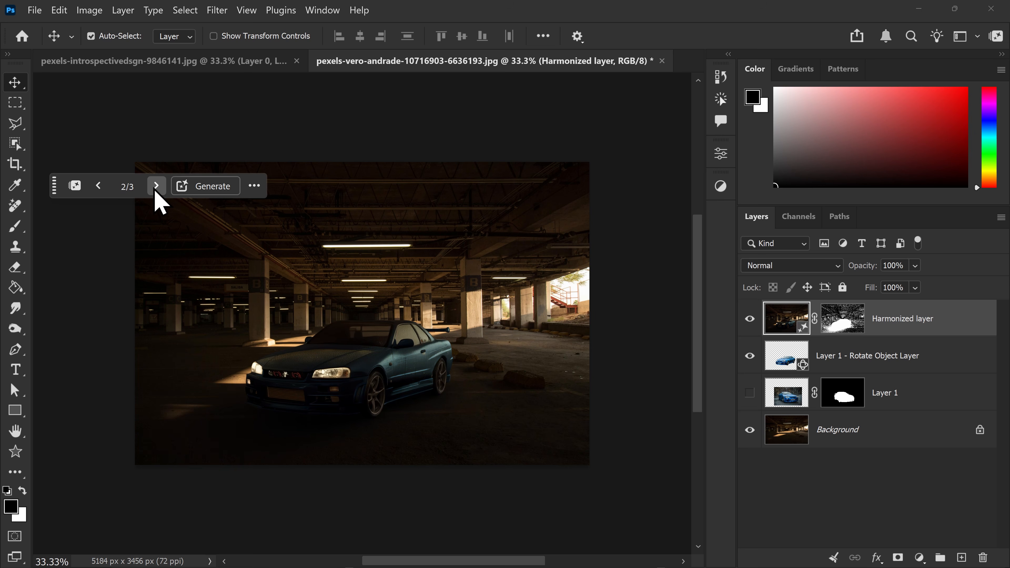
left_click(156, 187)
left_click(99, 186)
left_click(99, 186)
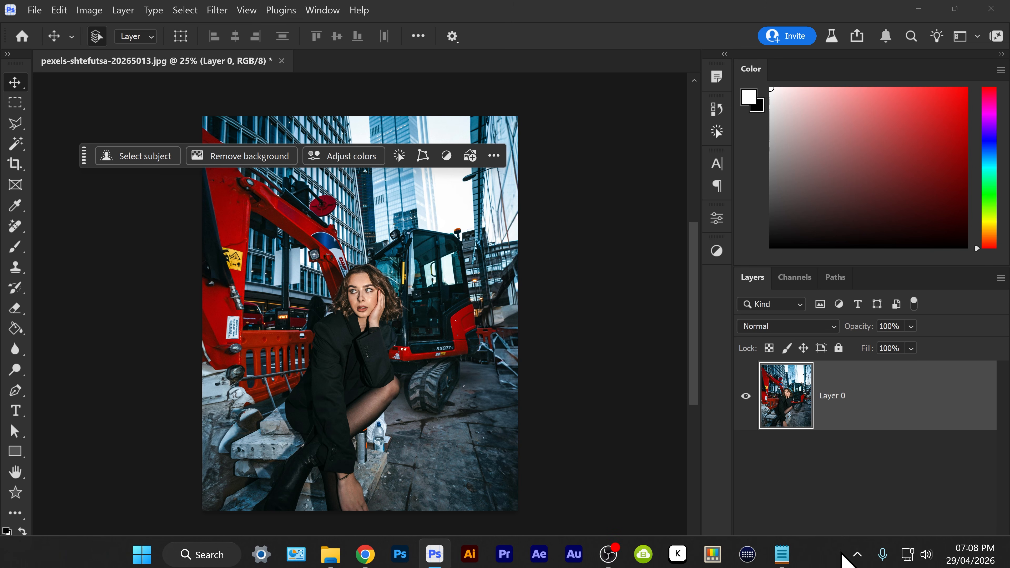
Switch to Creative Cloud Desktop, look up Photoshop (Beta) among the beta apps, and return to Photoshop (Beta).
left_click(858, 550)
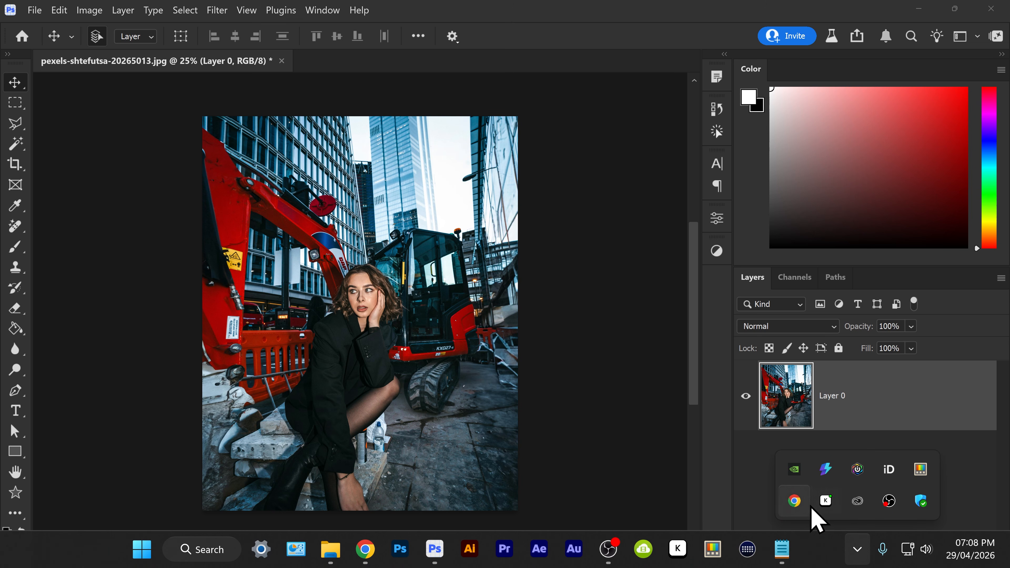
left_click(859, 502)
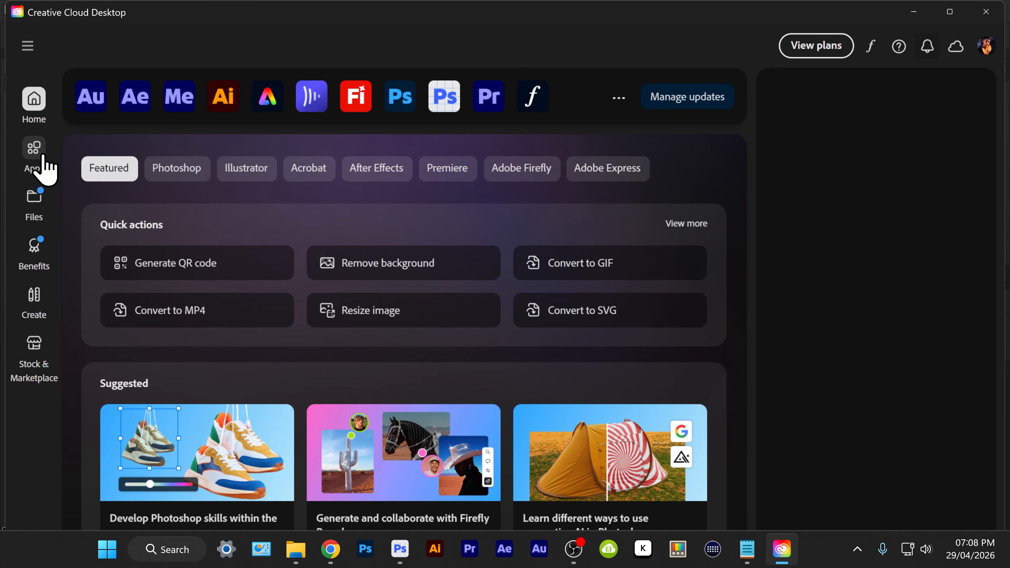
left_click(34, 153)
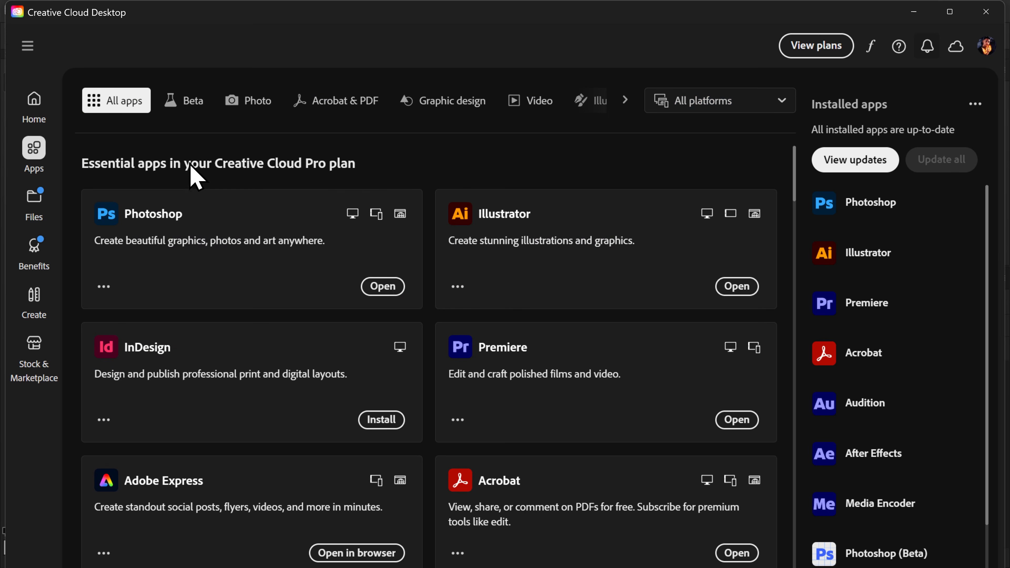
left_click(185, 104)
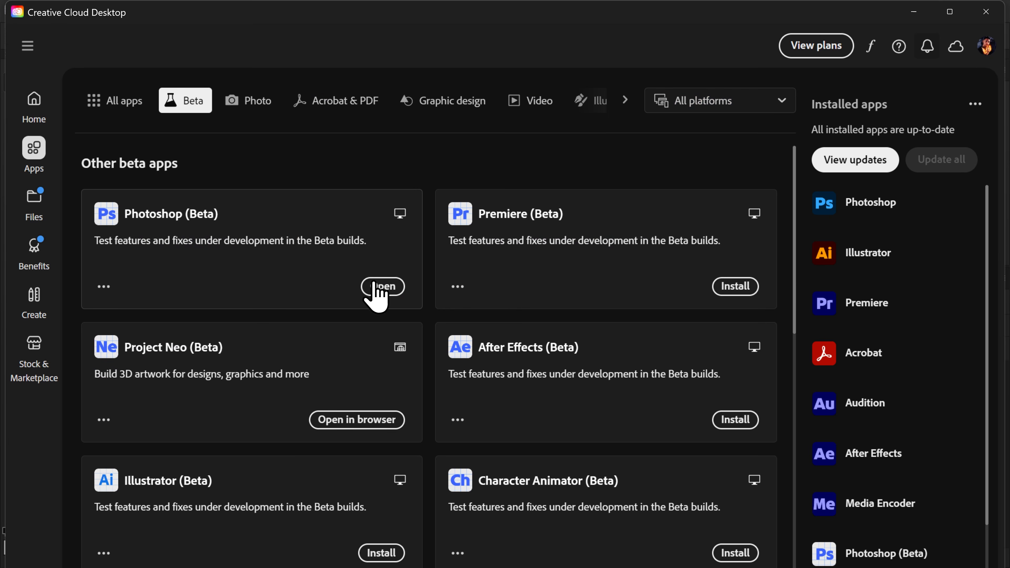
left_click(914, 12)
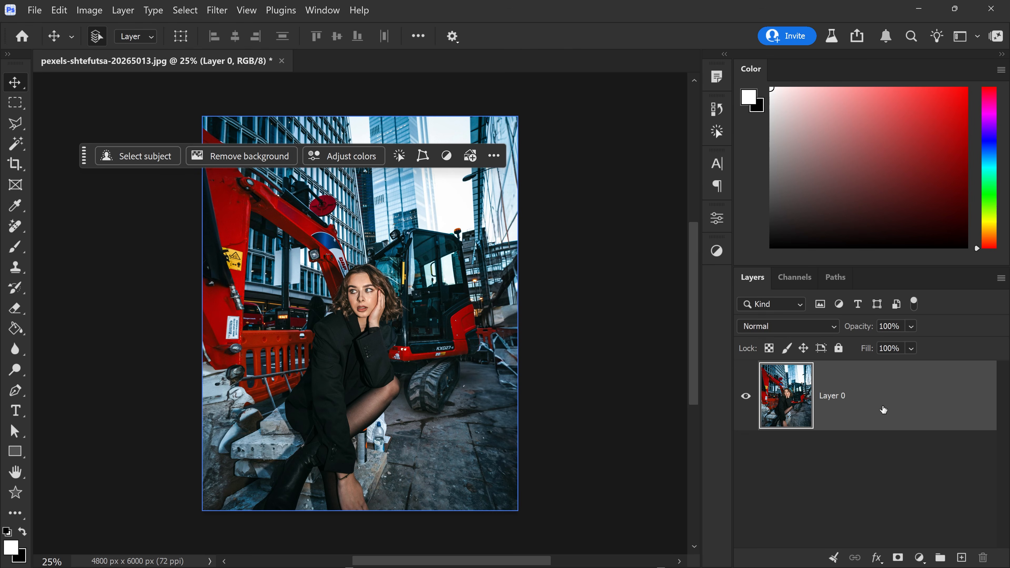
Remove the photo's background and place a black 000000 solid color fill layer beneath the cut-out woman and excavator.
left_click(262, 157)
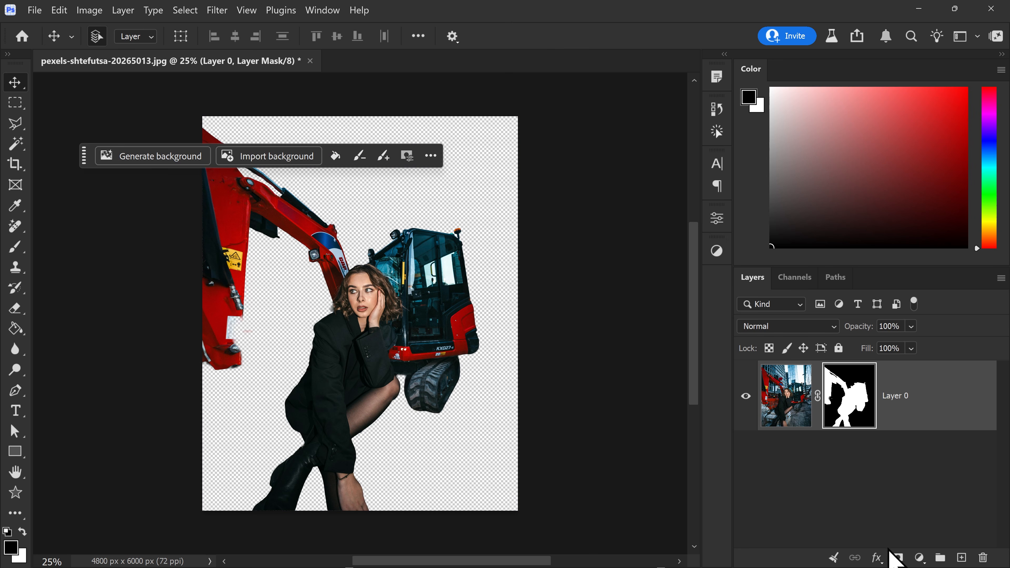
left_click(921, 557)
left_click(880, 512)
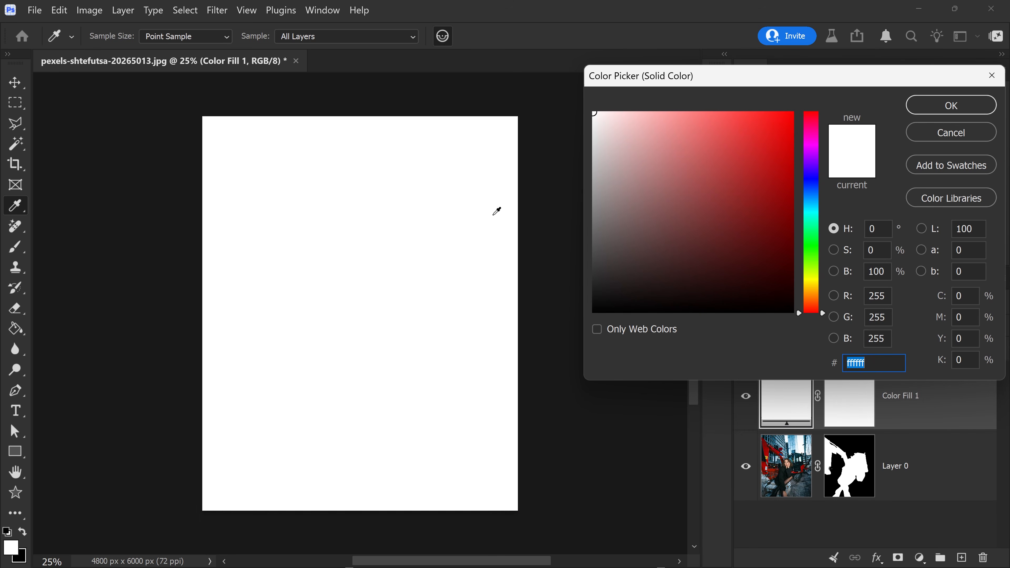
left_click(629, 162)
type("000000")
left_click(951, 106)
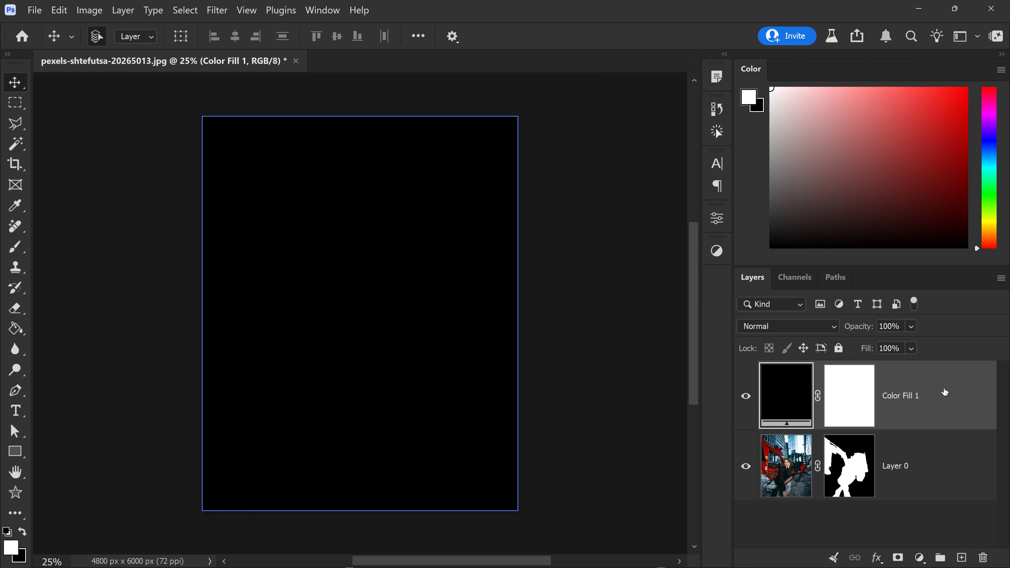
left_click_drag(915, 398, 945, 519)
left_click(920, 407)
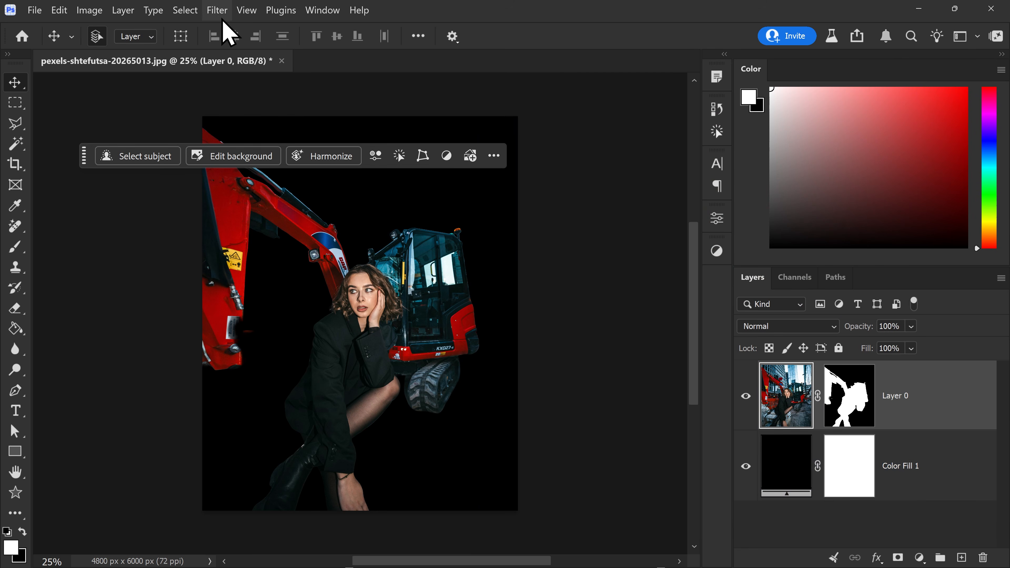
Open the Filter Gallery on the photo layer and choose the Halftone Pattern filter from the Sketch group.
left_click(217, 10)
left_click(251, 99)
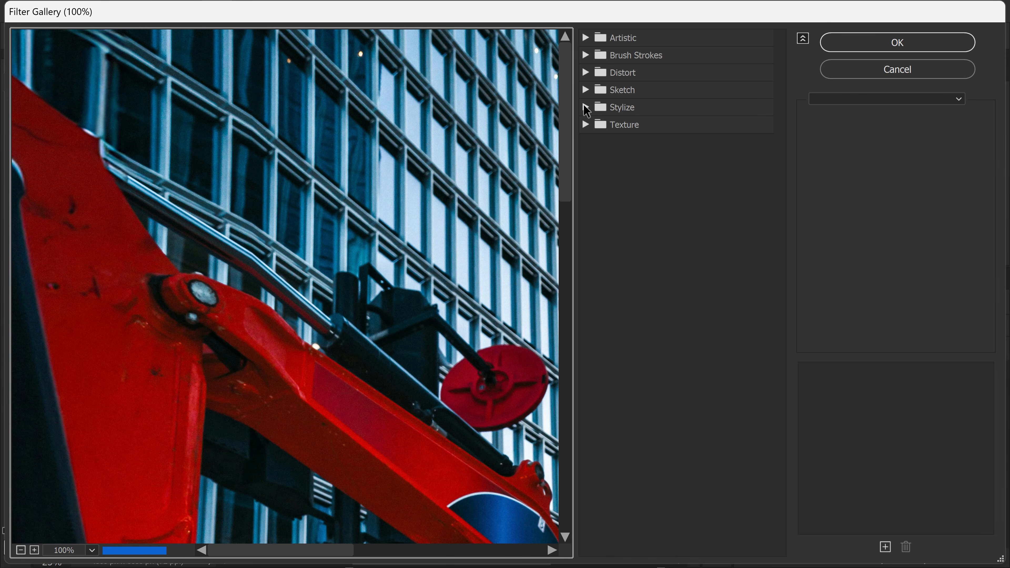
left_click(586, 90)
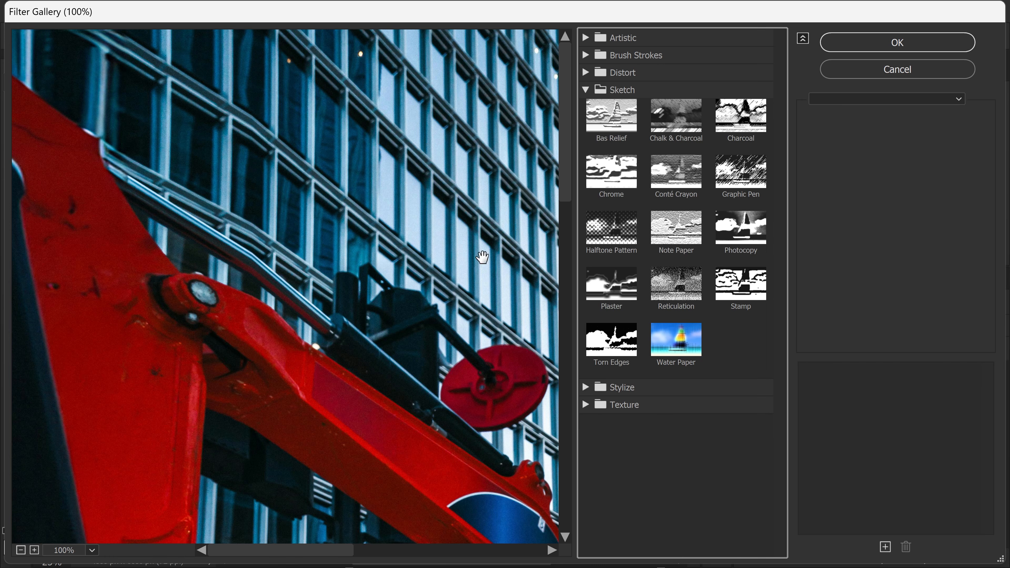
left_click(21, 550)
left_click(20, 551)
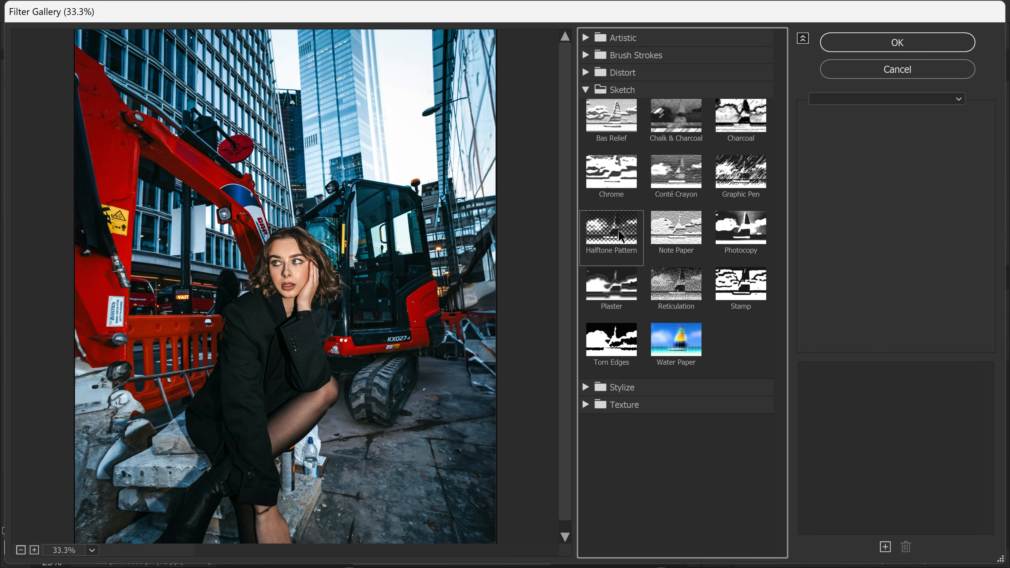
left_click(628, 243)
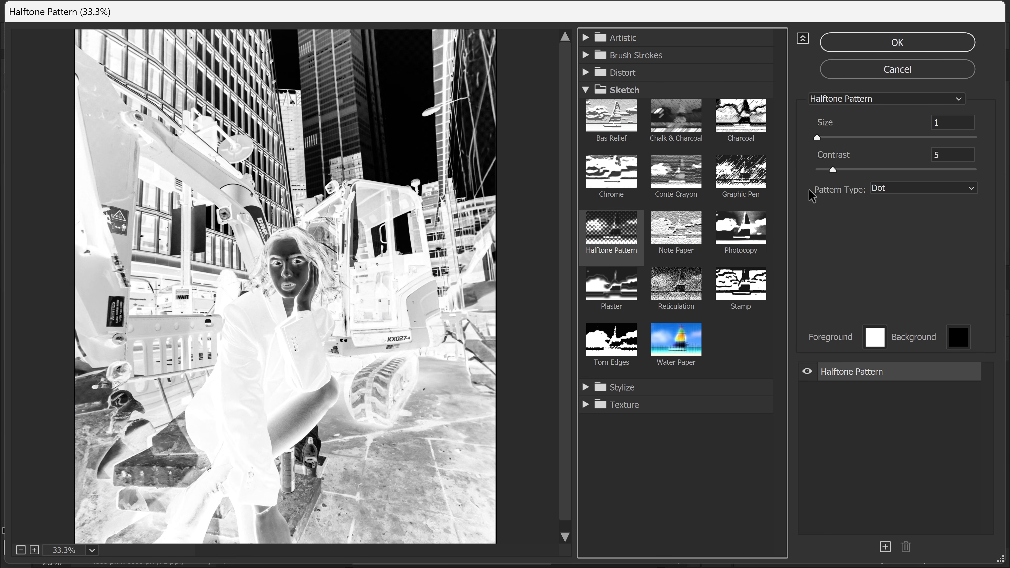
Try the Halftone Pattern at size 3 and contrast 13 with the Circle and Line pattern types.
left_click_drag(831, 138, 857, 171)
left_click(885, 191)
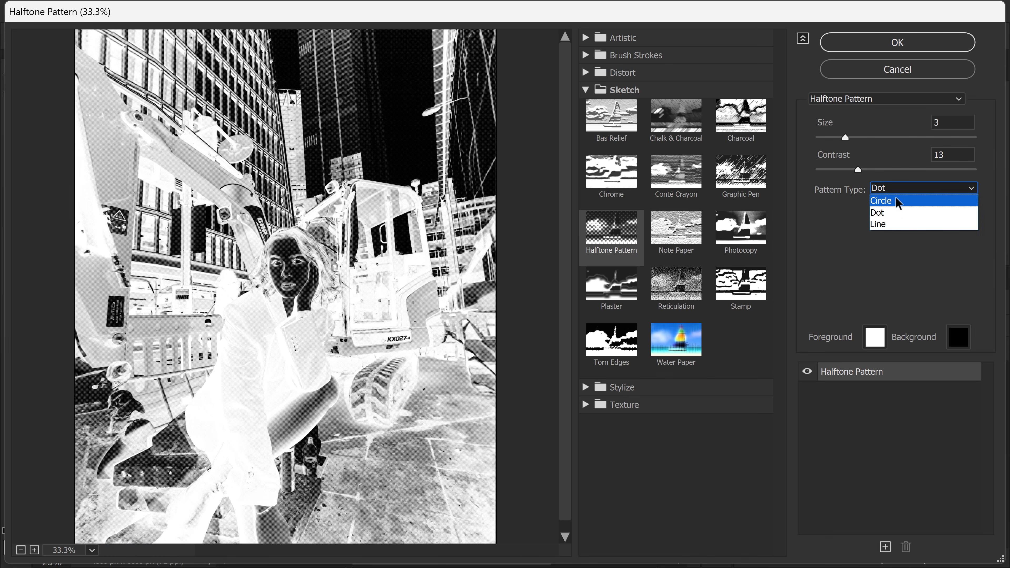
left_click(889, 200)
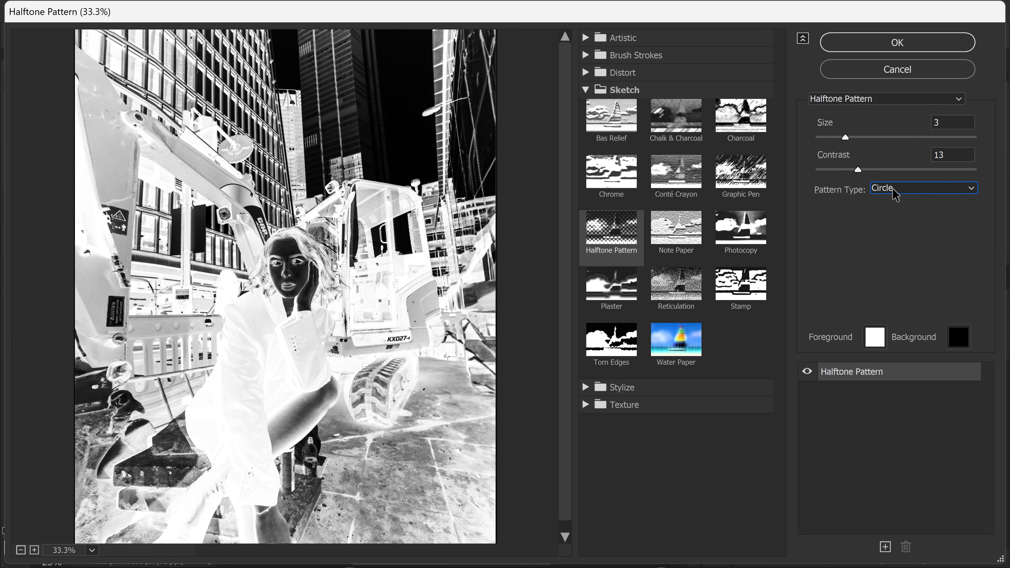
left_click(890, 189)
left_click(883, 225)
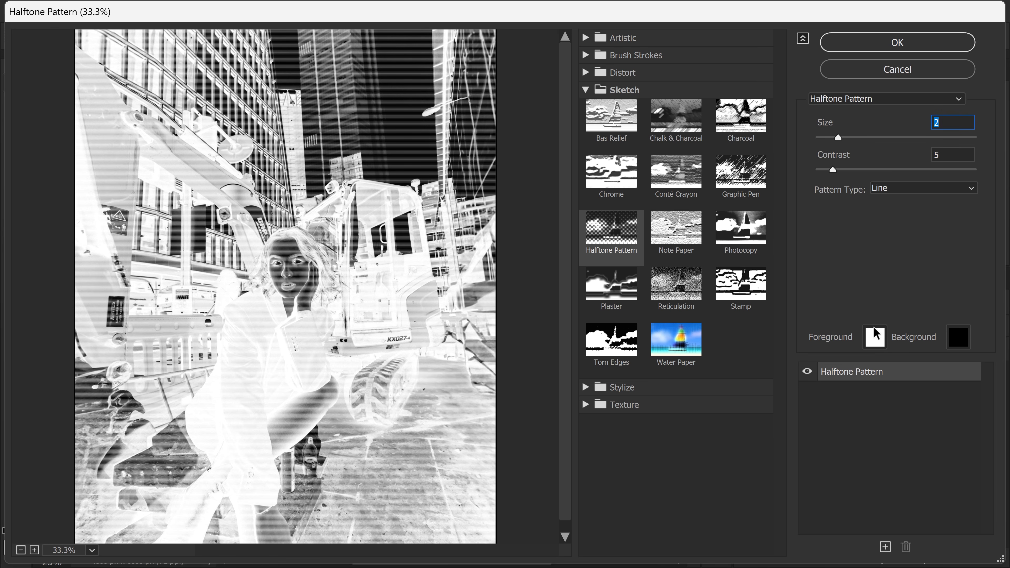
Set the halftone foreground color to dark teal 005554.
left_click(880, 344)
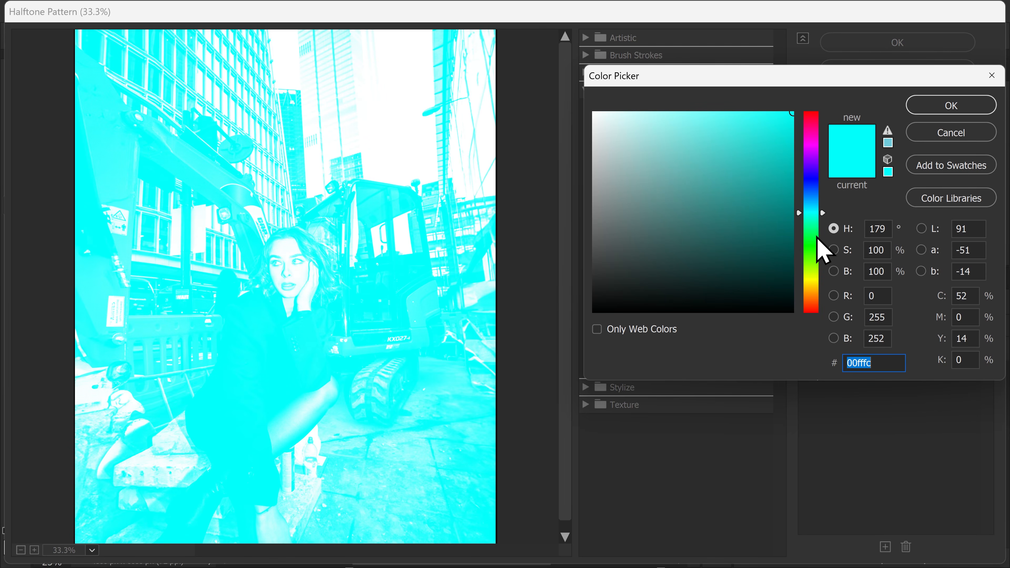
left_click_drag(788, 173, 793, 245)
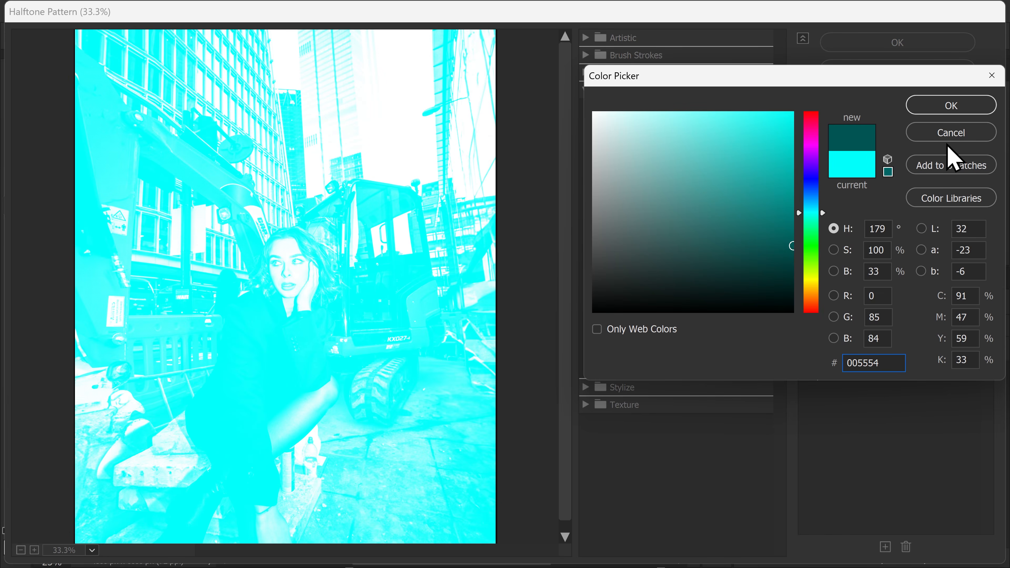
left_click(951, 105)
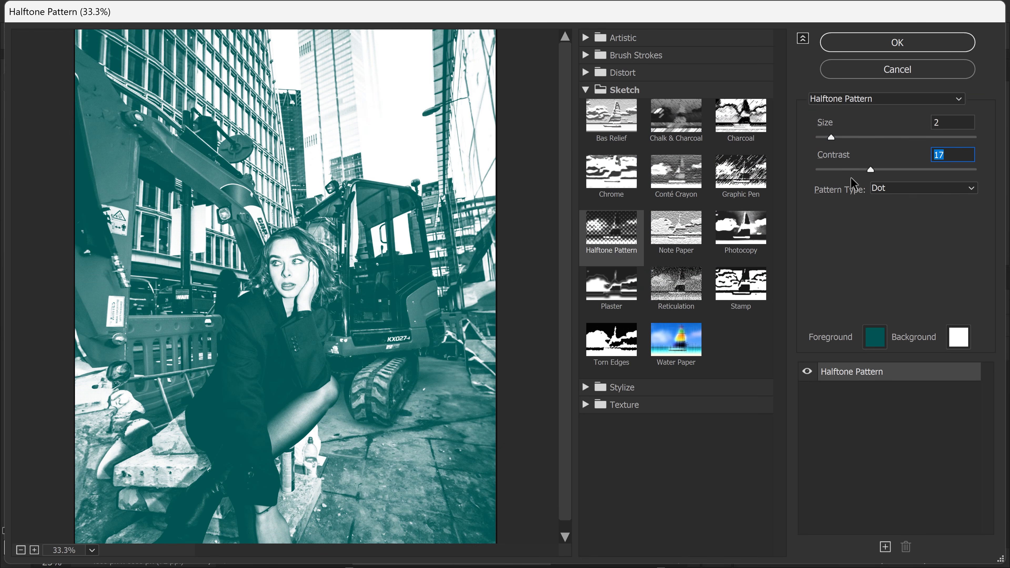
Set the Halftone Pattern size to 3, checking the dots on the woman's face.
scroll(287, 281, "down", 2)
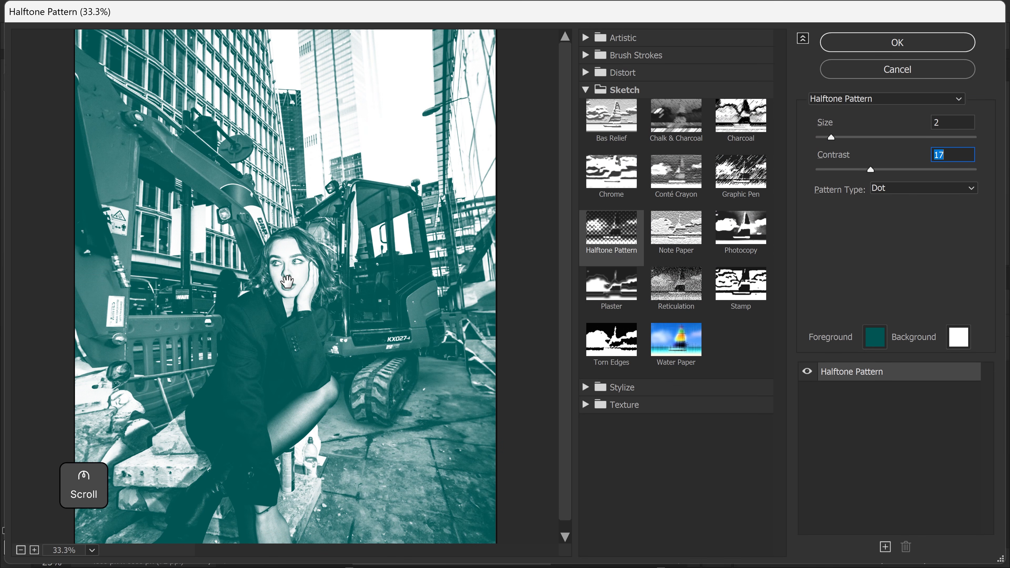
left_click(36, 550)
left_click(36, 550)
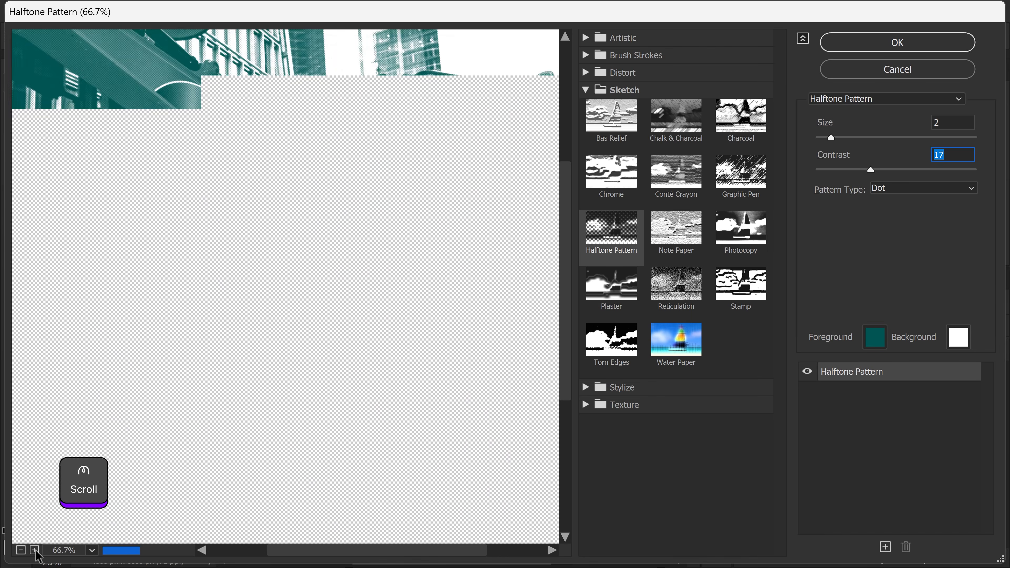
left_click(36, 550)
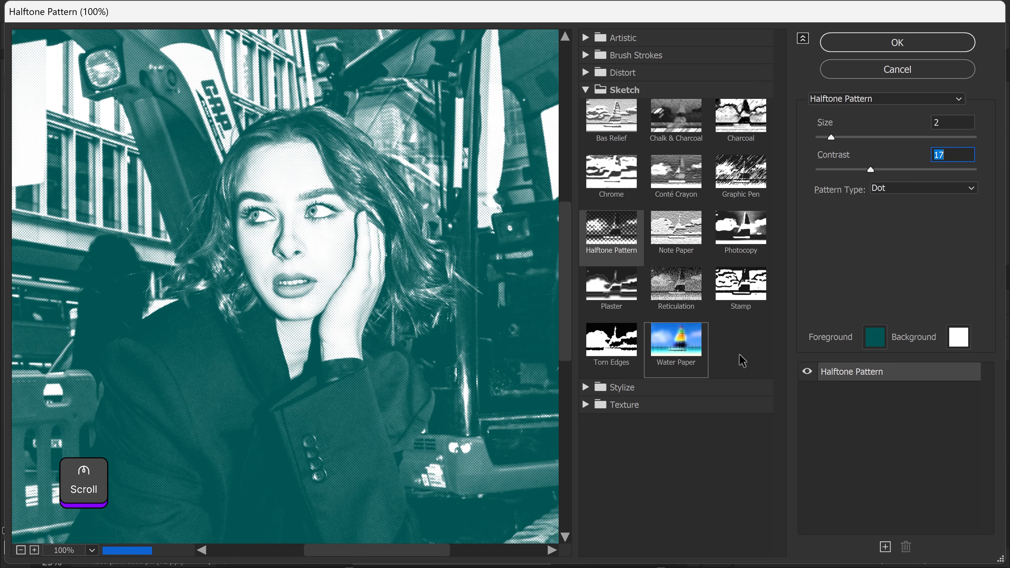
left_click(841, 138)
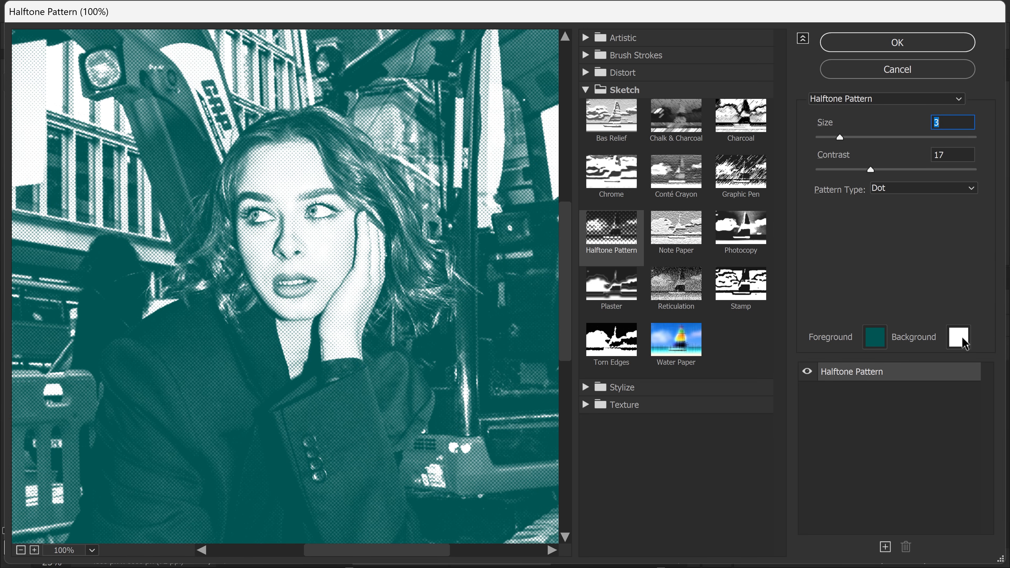
Set the halftone background color to gray 808080 and apply the Halftone Pattern filter to the photo layer.
left_click(960, 337)
type("808080")
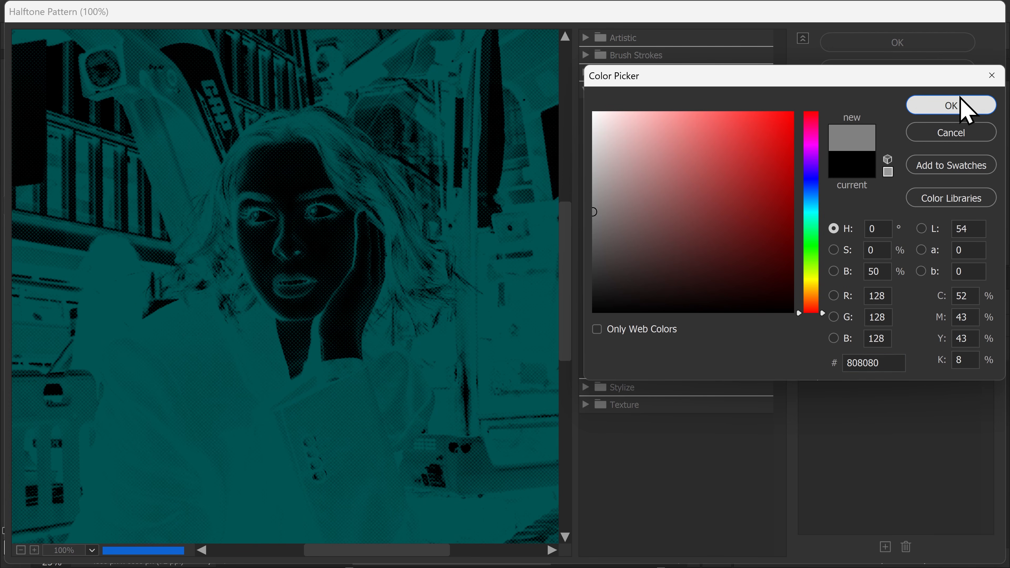
left_click(961, 99)
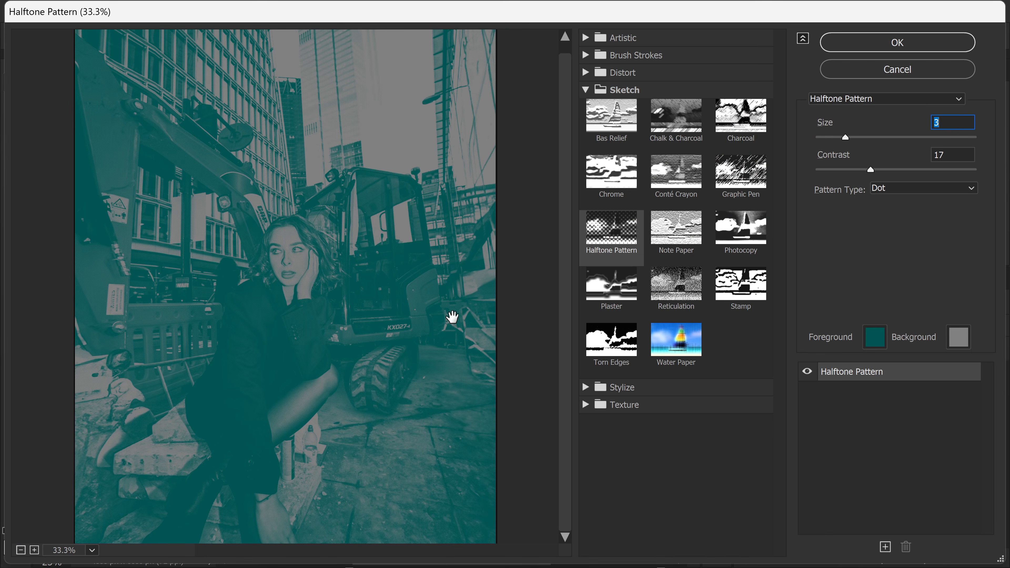
left_click(922, 40)
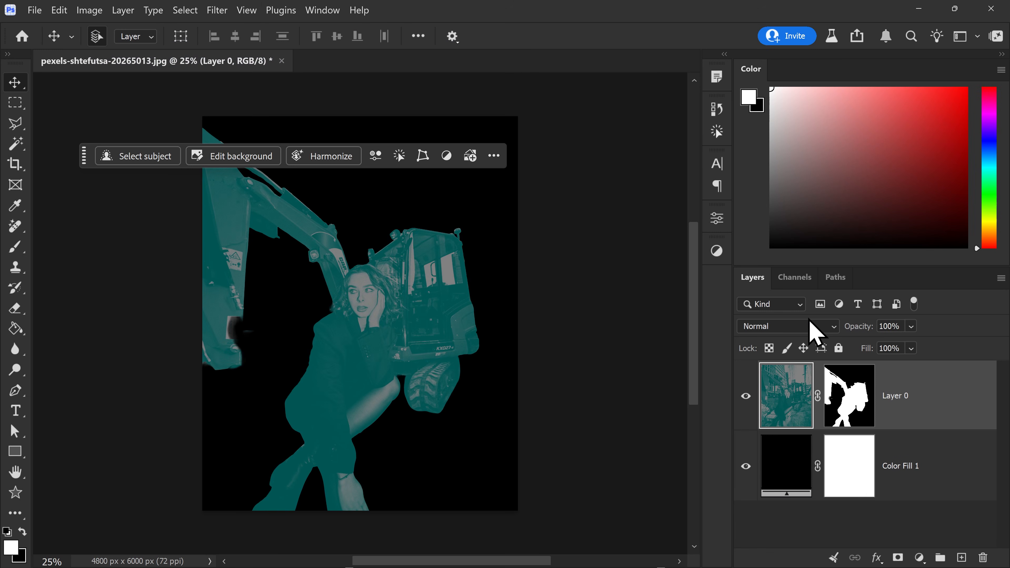
Disable the layer mask on Layer 0 so the whole photo shows the halftone effect.
left_click(851, 406, "shift")
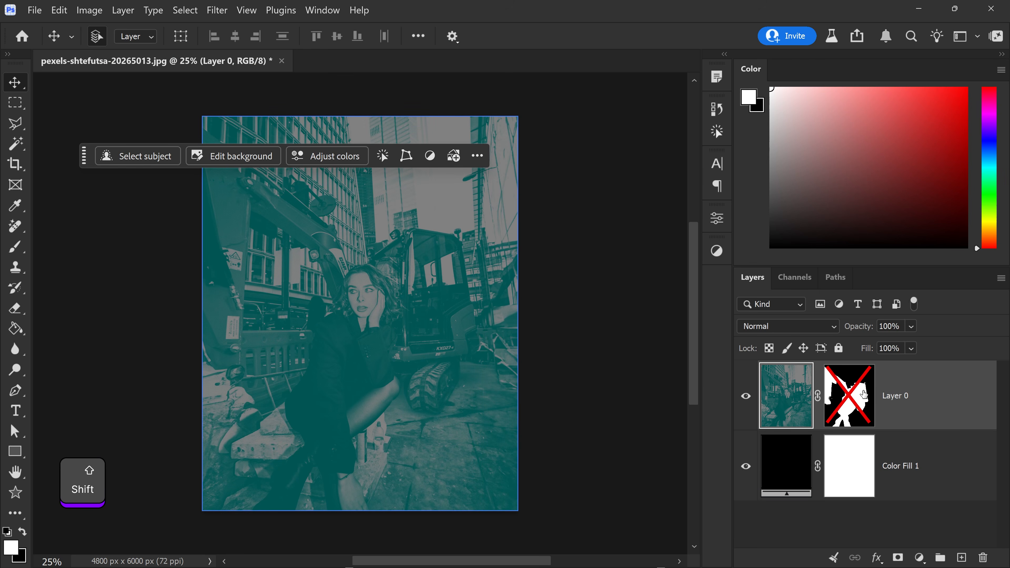
scroll(352, 404, "up", 2)
scroll(356, 401, "down", 1)
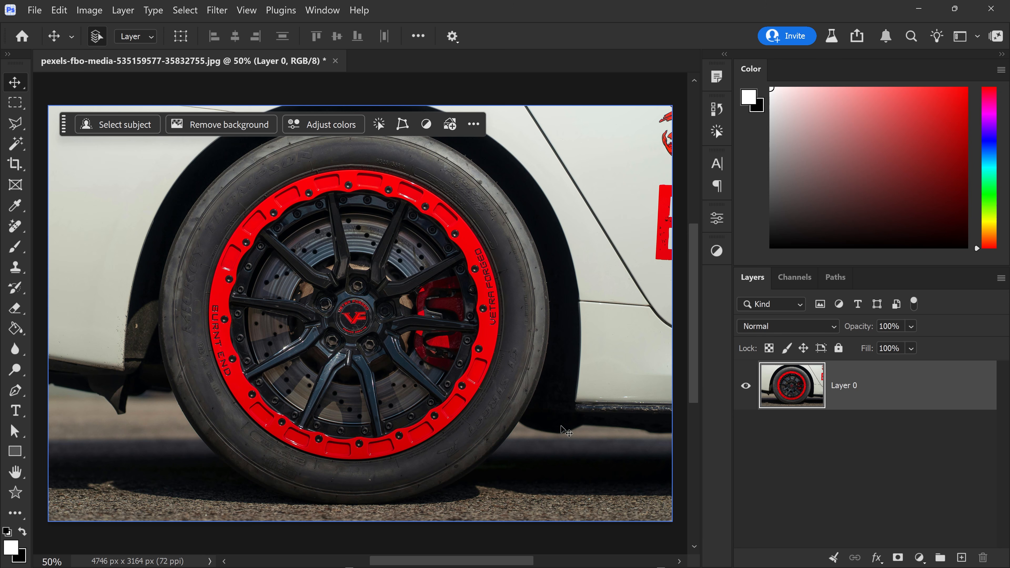
Add the text "HELLO THIS IS SOME RANDOM TEXT AROUND THIS TRYE USING THE NEW FEATURE" across the wheel in the car photo.
left_click(17, 412)
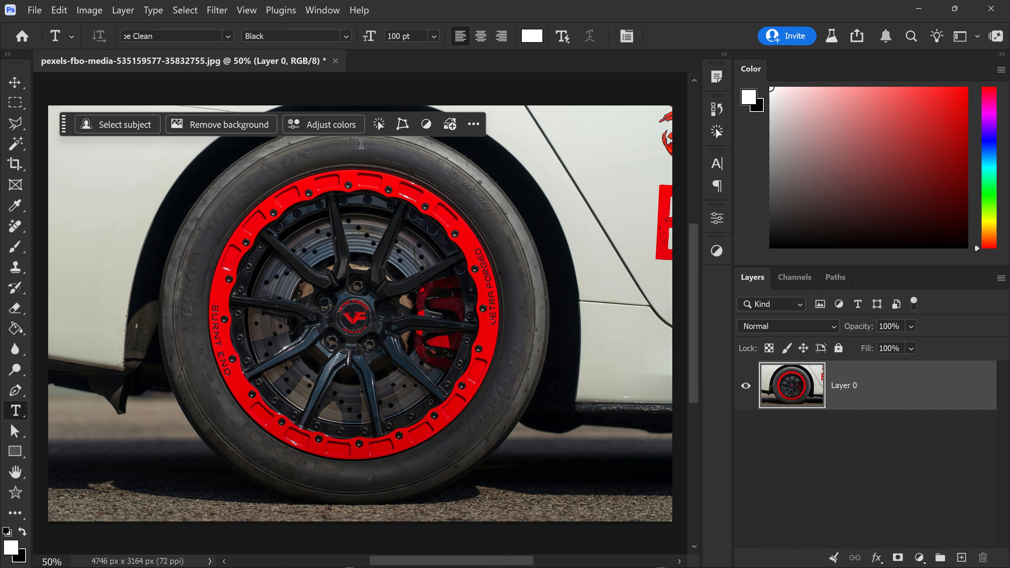
left_click(177, 321)
key("Caps_Lock")
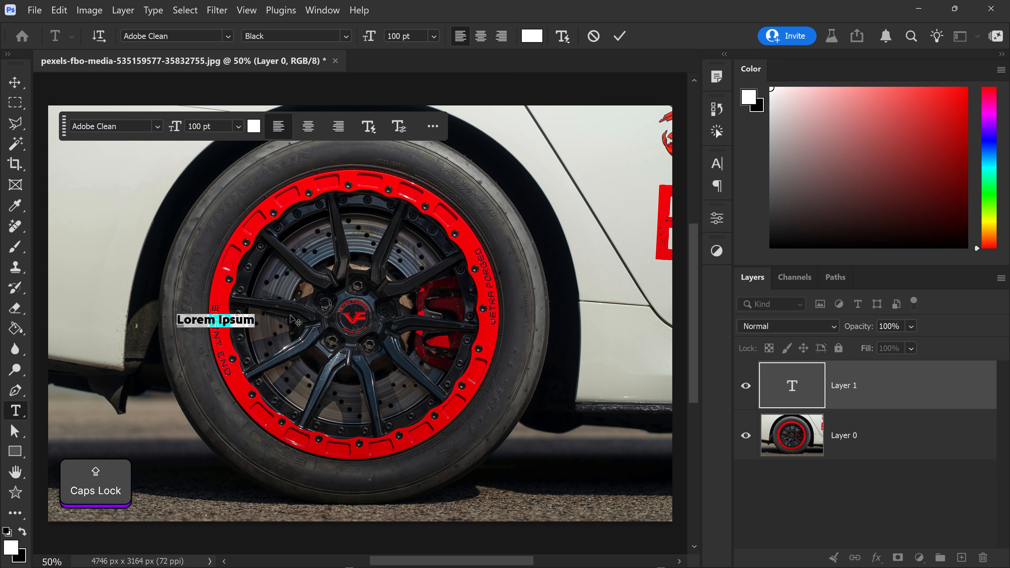
type("HELLO THIS IS ")
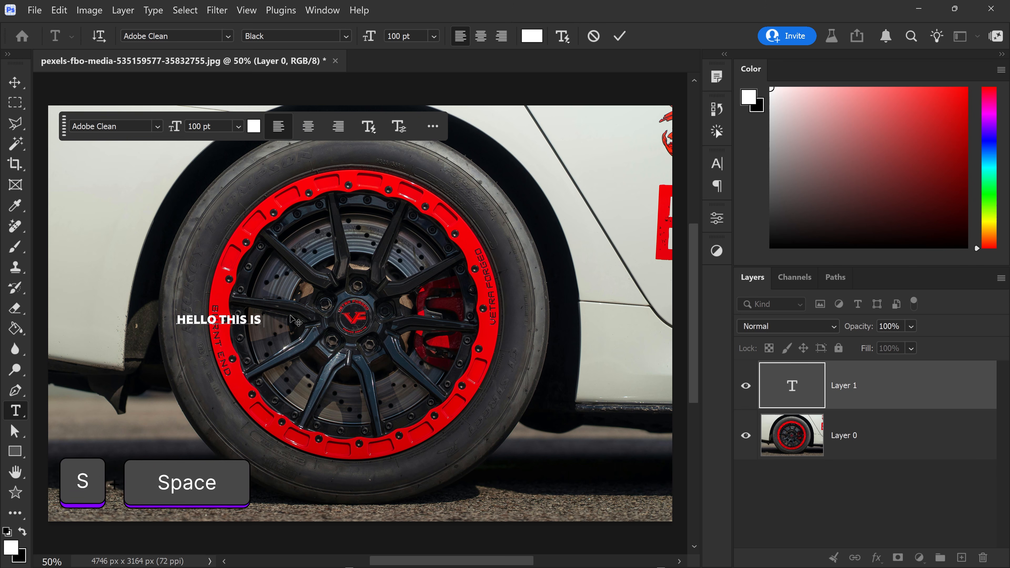
type("SOME RANDOM TEX")
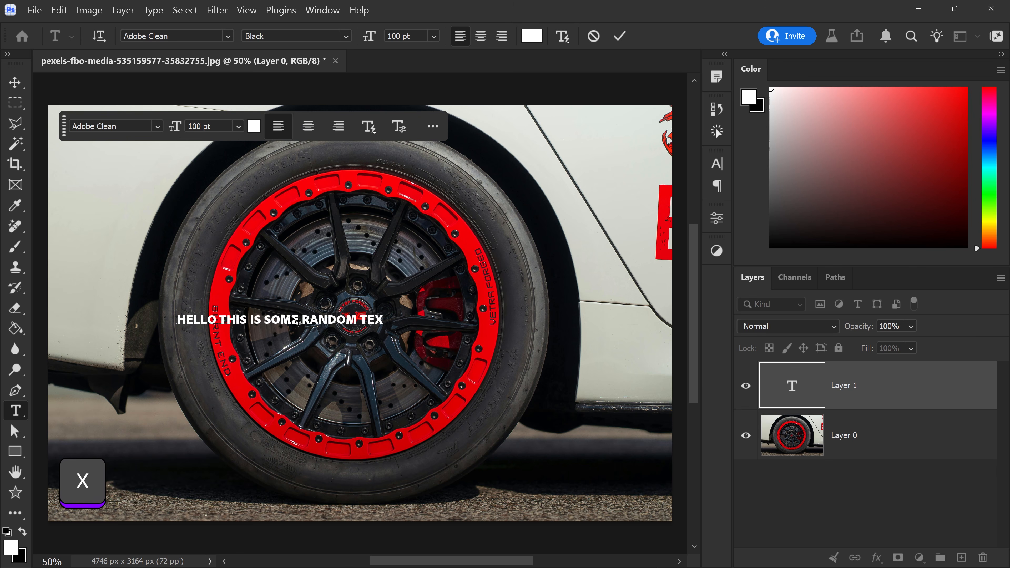
type("T AROUND THIS ")
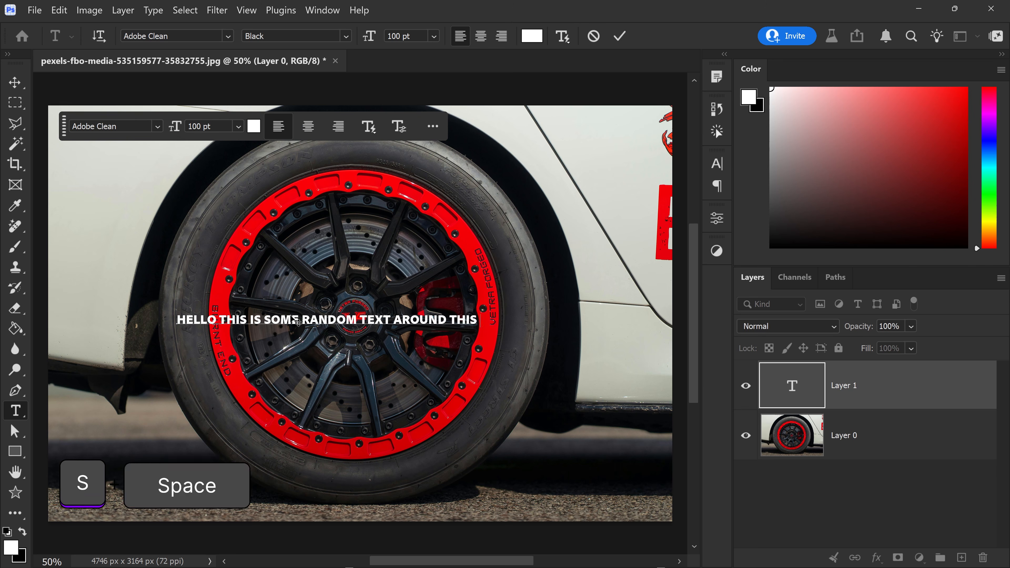
type("TRYE USING T")
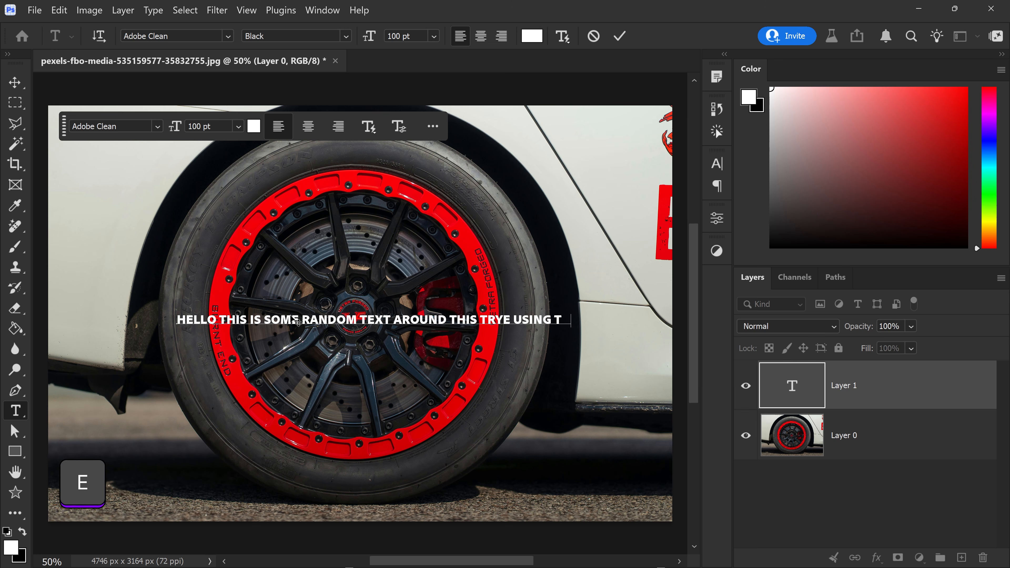
type("HE NEW FEATURE")
Enlarge all of the text to 262 pt and apply the upward arch Dynamic Text shape.
key("ctrl+a")
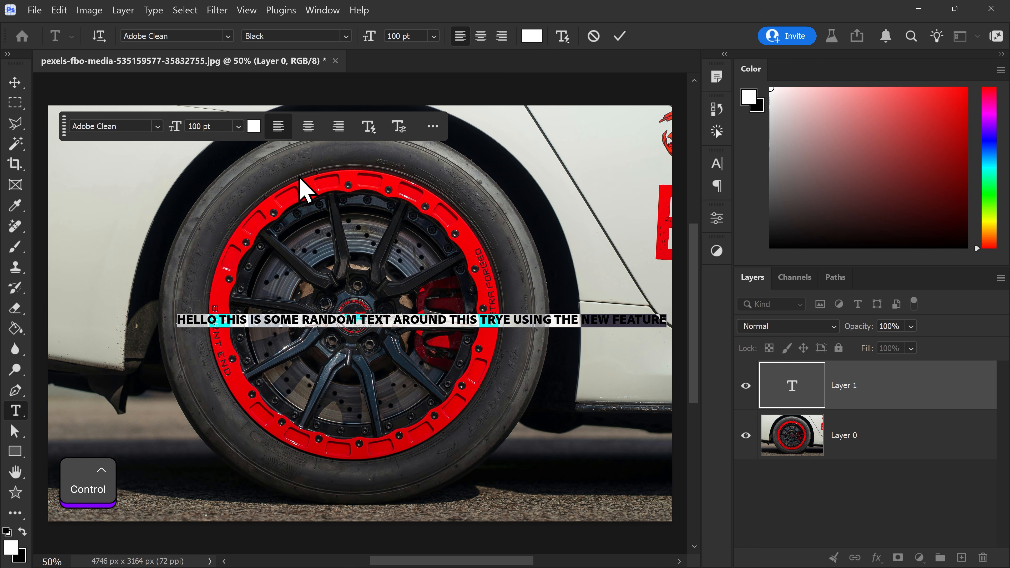
left_click_drag(178, 127, 310, 131)
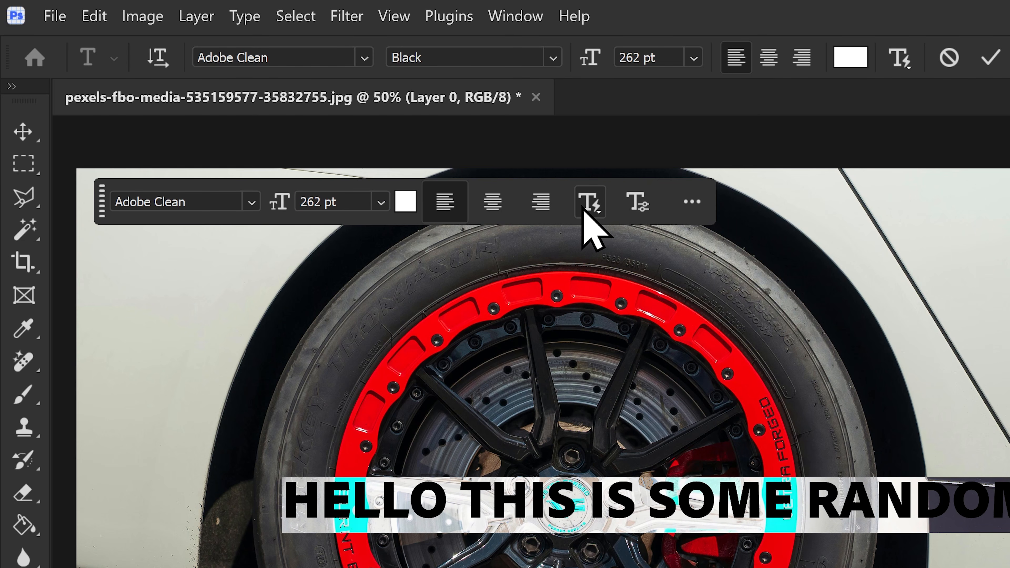
left_click(593, 204)
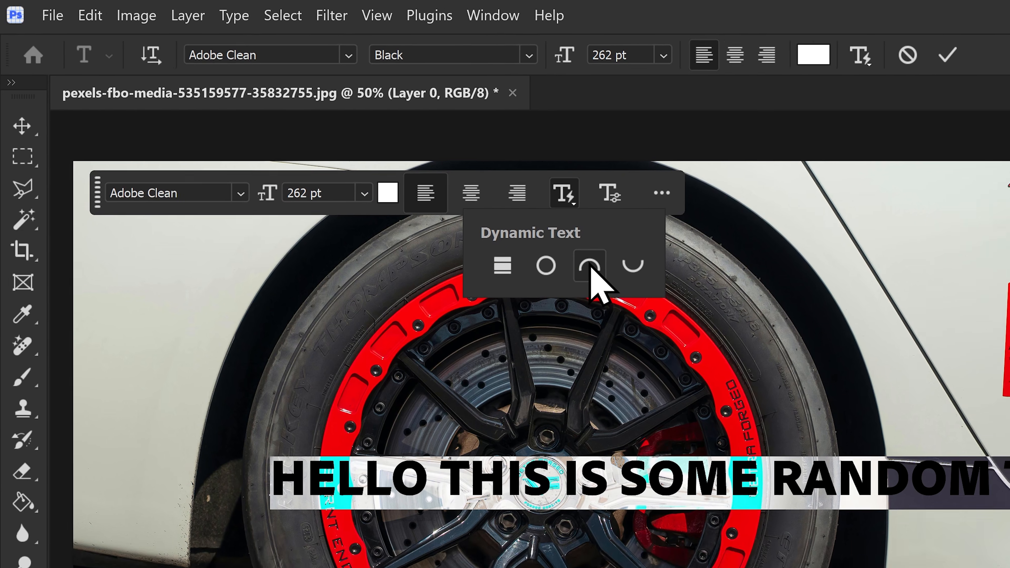
left_click(616, 277)
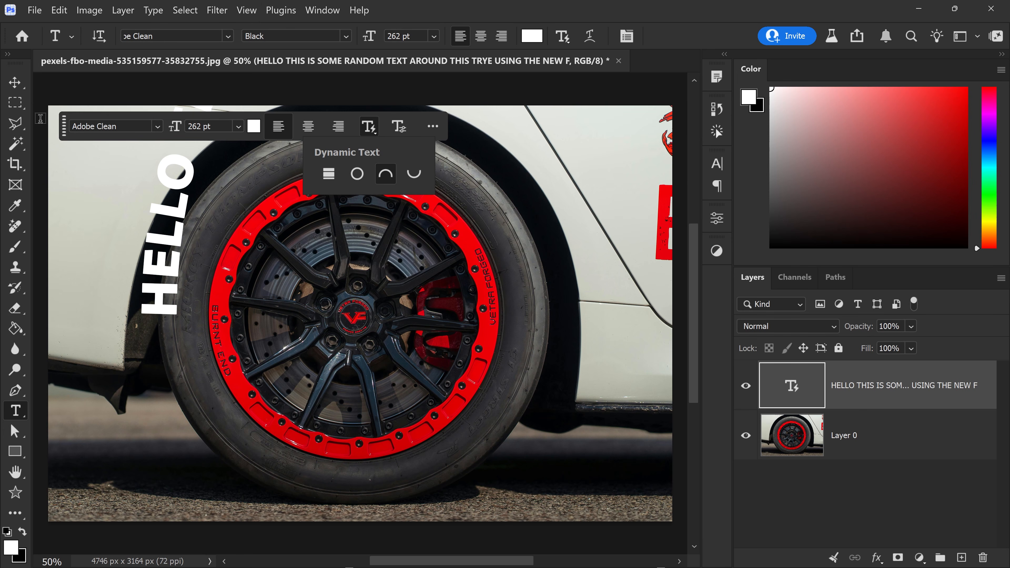
Scale the arched text down to about 73 pt and position it along the upper half of the tire.
key("ctrl+t")
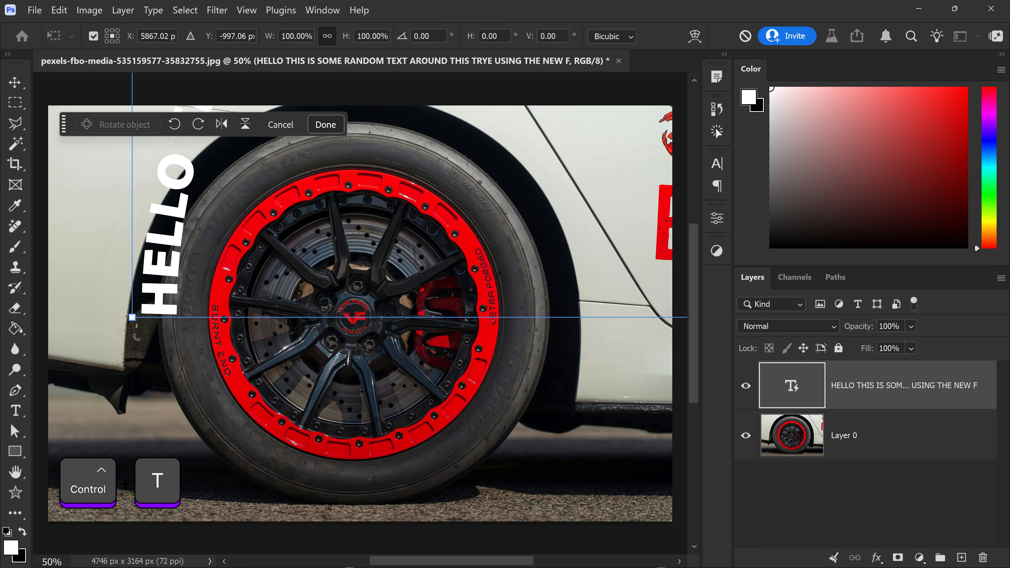
left_click_drag(136, 337, 571, 205)
left_click_drag(589, 104, 369, 274)
key("Return")
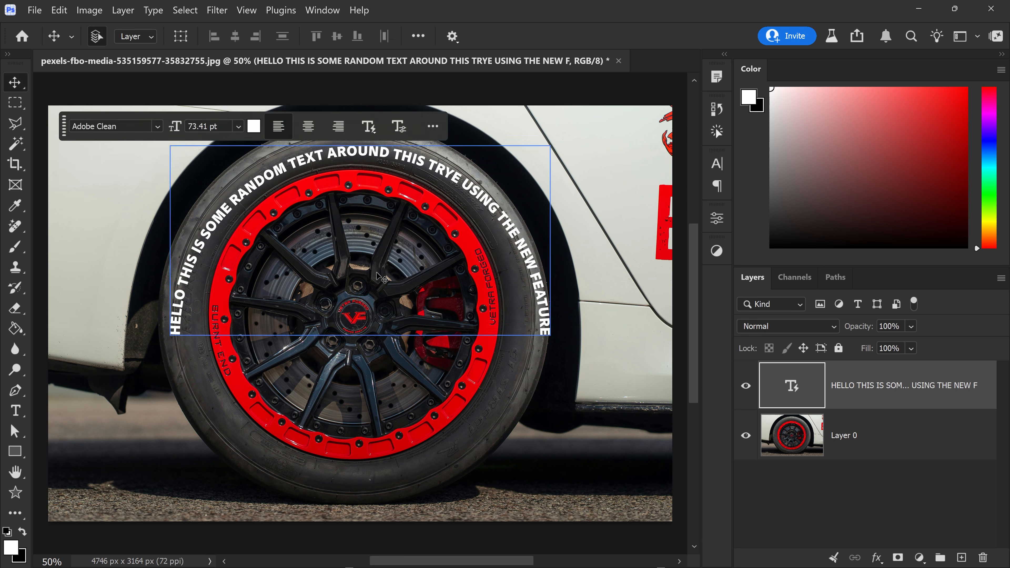
Switch the Dynamic Text to the circle shape and scale it down to about 64 pt to fit the tire's sidewall.
left_click(368, 127)
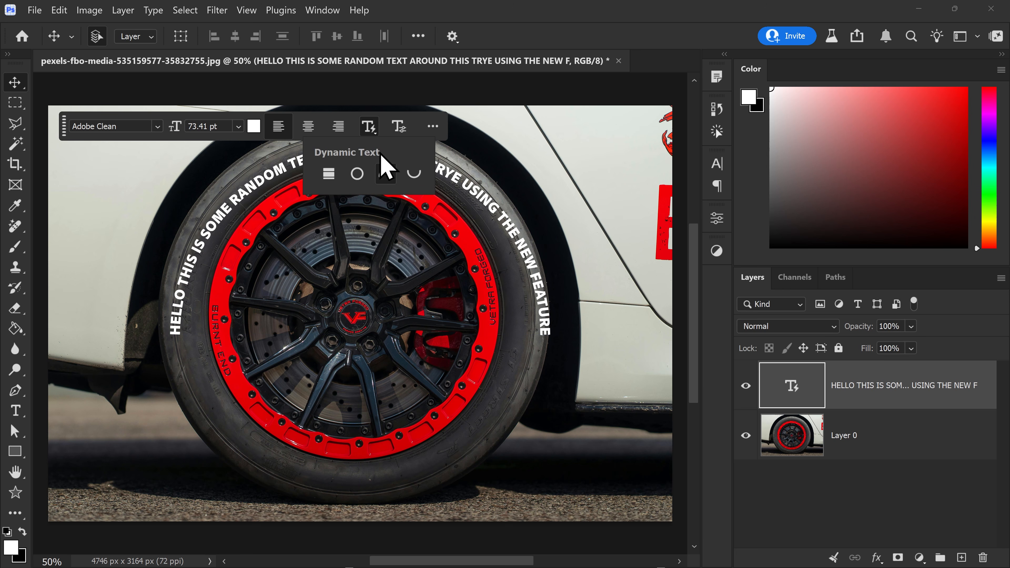
left_click(358, 173)
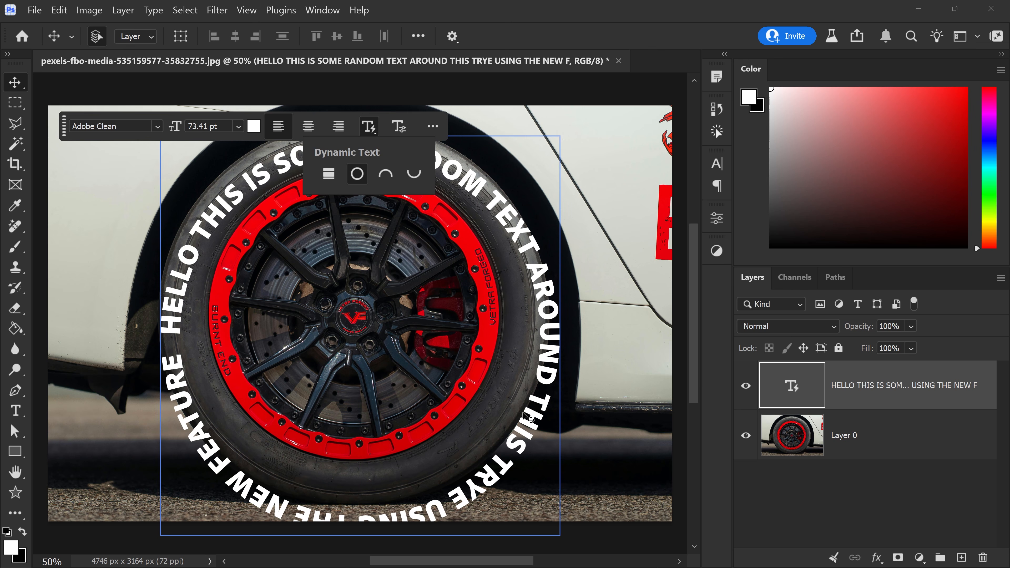
key("ctrl+t")
left_click(615, 378)
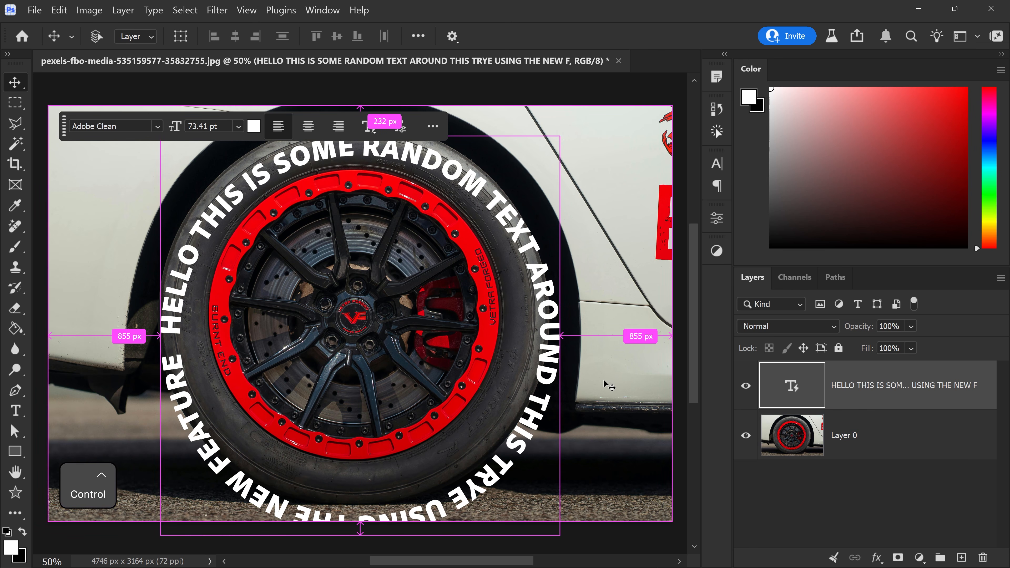
key("ctrl+t")
left_click_drag(560, 335, 498, 340)
key("Return")
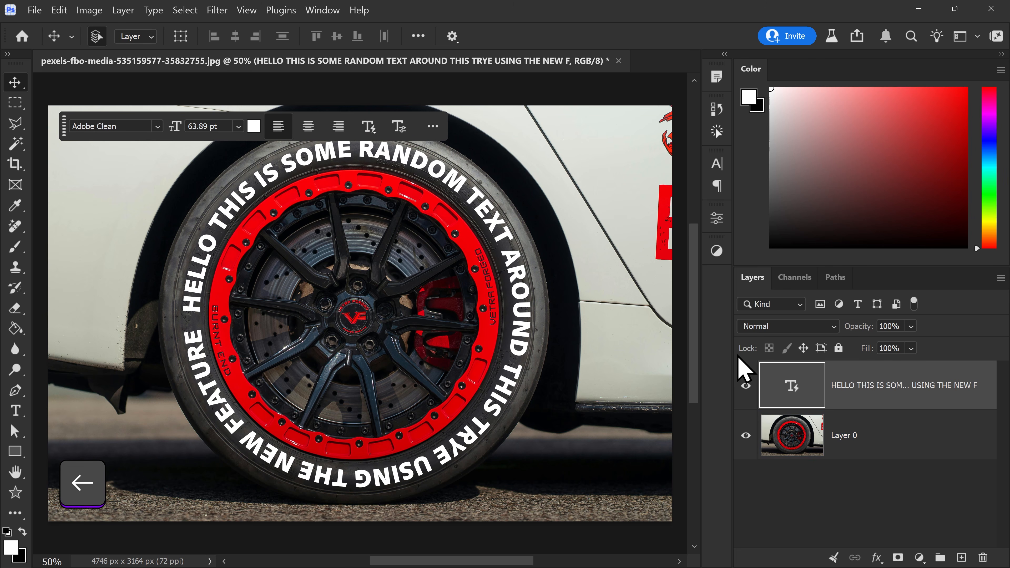
Set the text layer's blend mode to Overlay and switch its Dynamic Text shape to the stacked rectangular block.
left_click(807, 329)
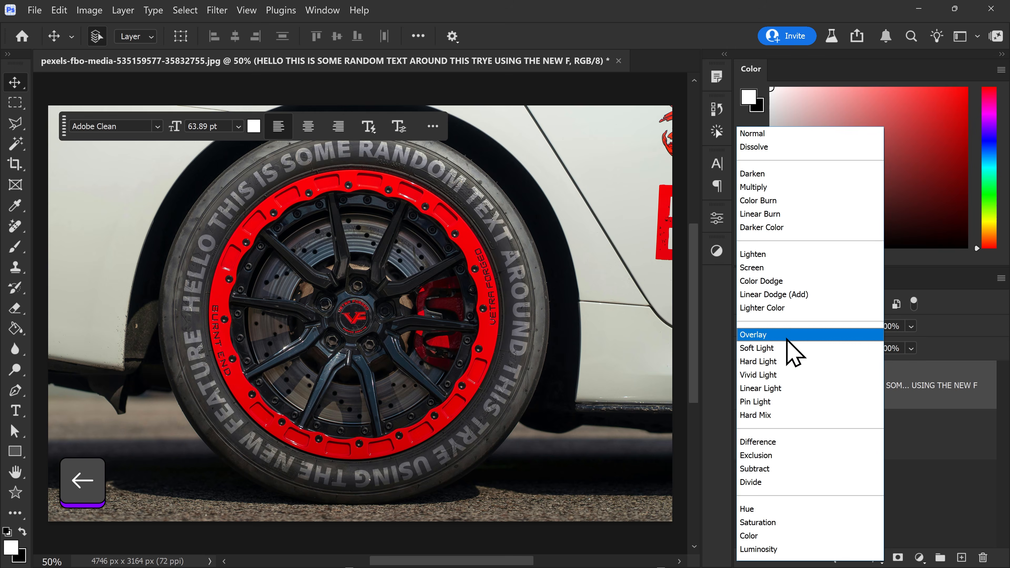
left_click(786, 338)
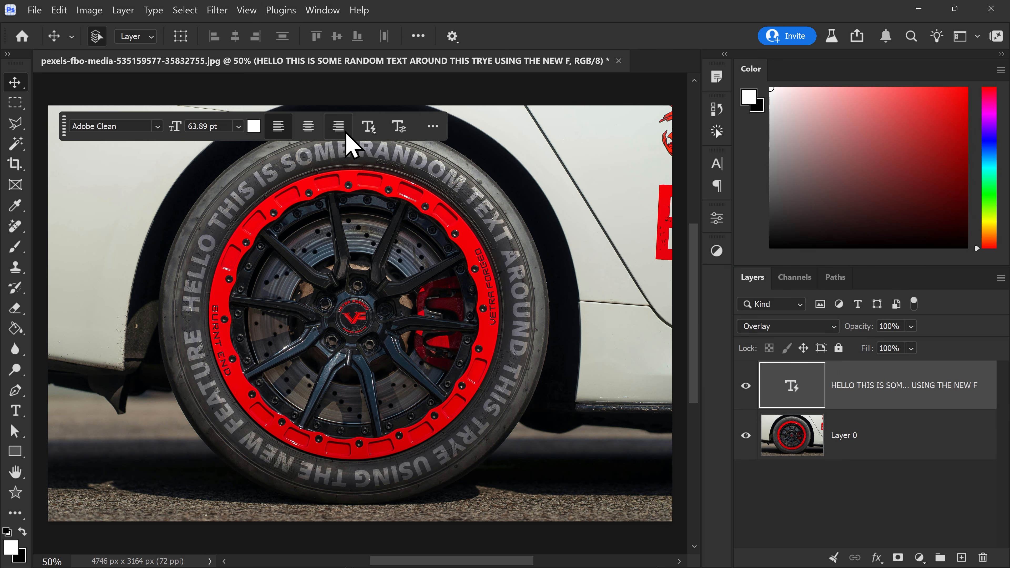
left_click(366, 127)
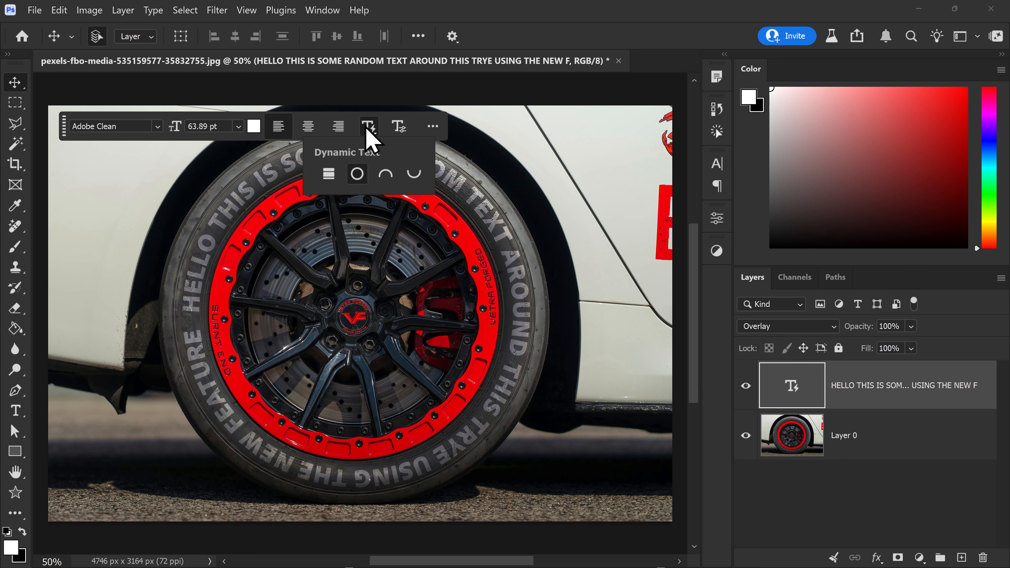
left_click(329, 174)
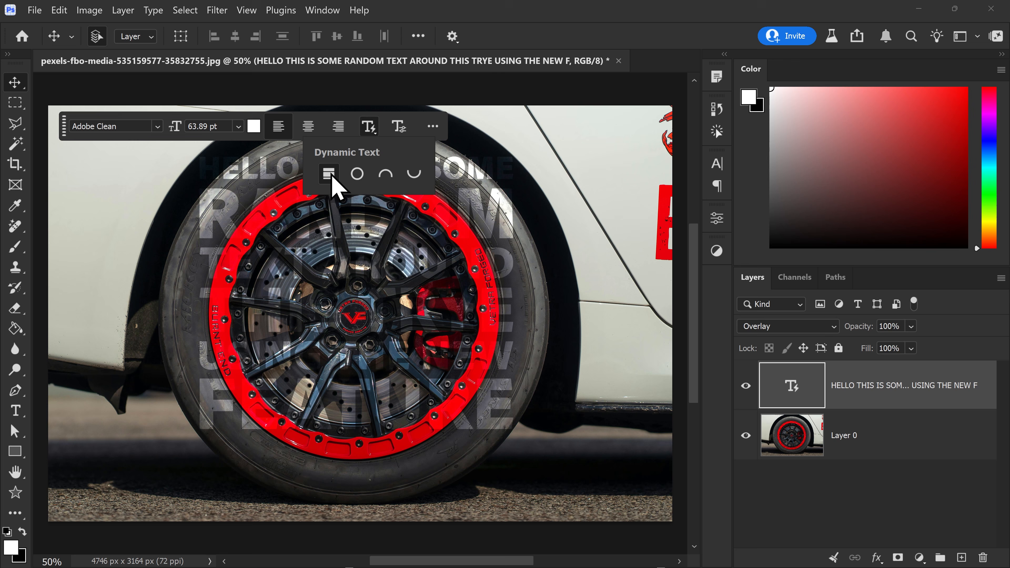
left_click(880, 503)
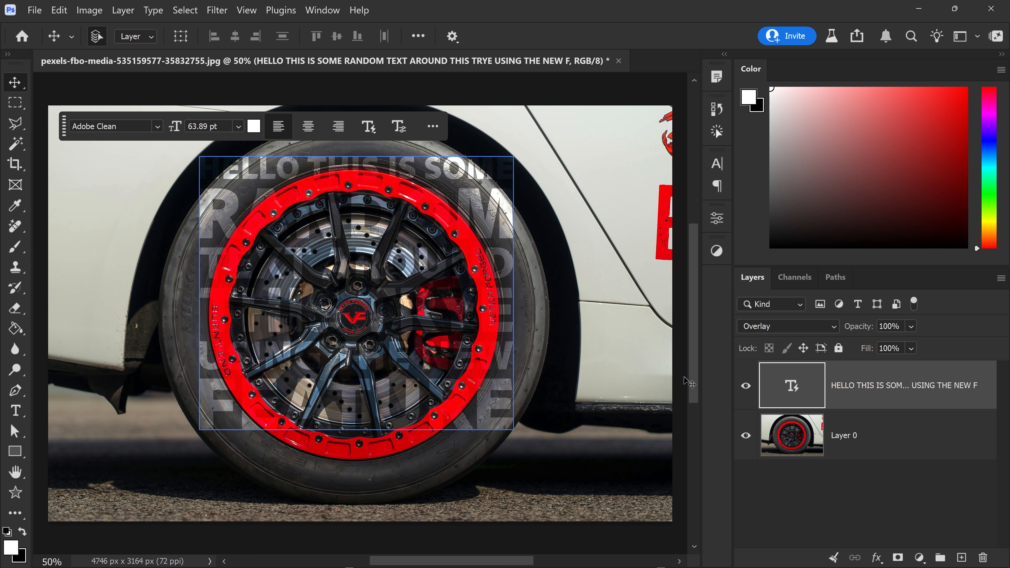